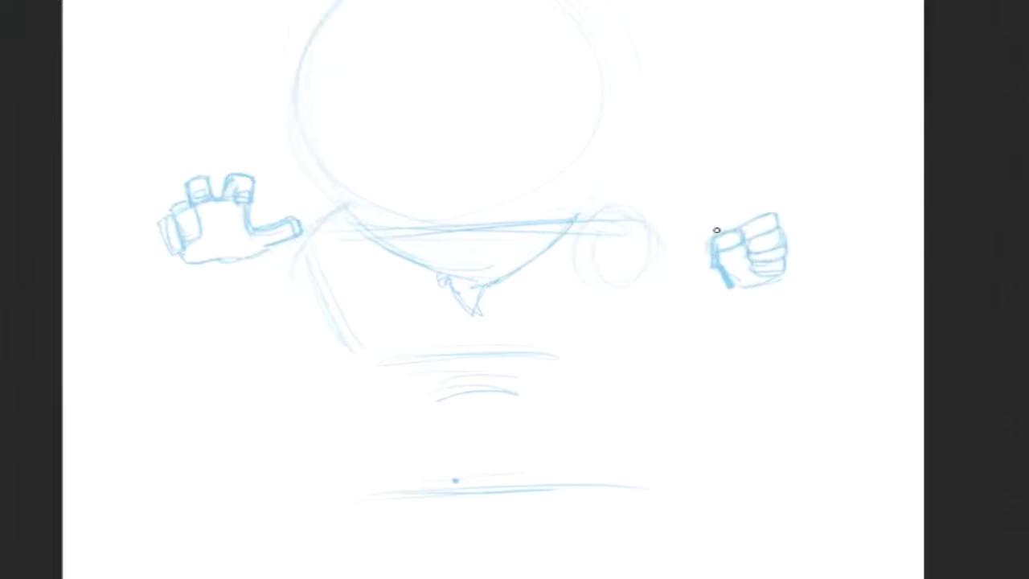
- Sketch the arm holding the axe handle, the torso edge and the belt line in blue
left_click_drag(733, 272, 848, 353)
left_click_drag(832, 374, 695, 176)
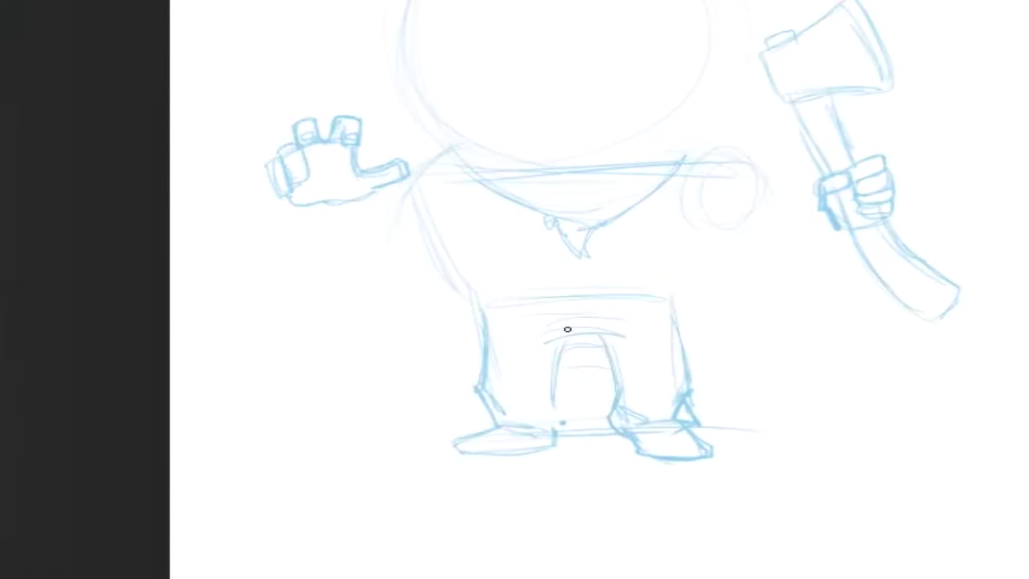
left_click_drag(430, 189, 466, 294)
left_click_drag(480, 312, 675, 303)
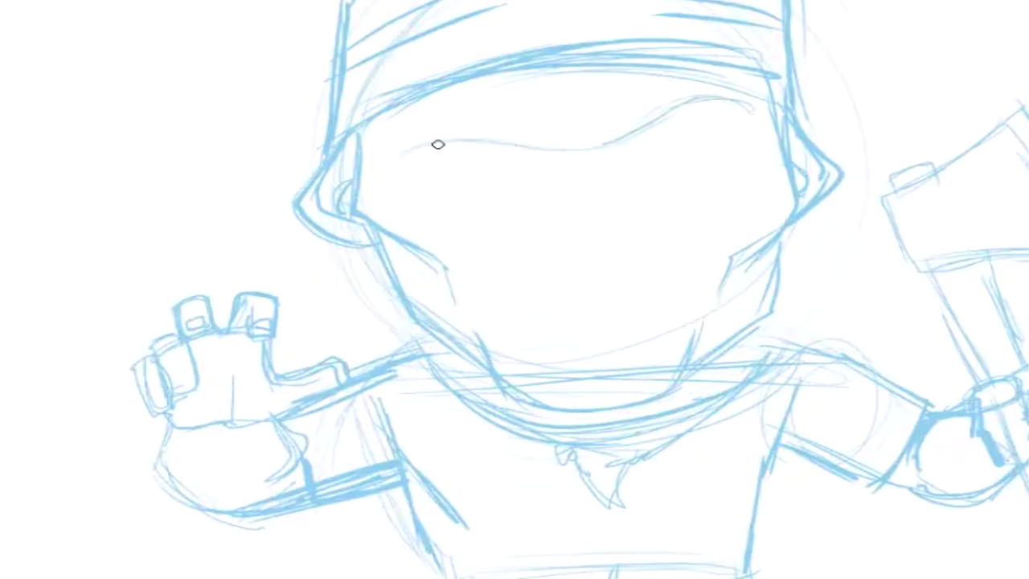
- Sketch the brow line, lips, teeth and lower lip, then eyebrows over the eyes
left_click_drag(437, 144, 544, 154)
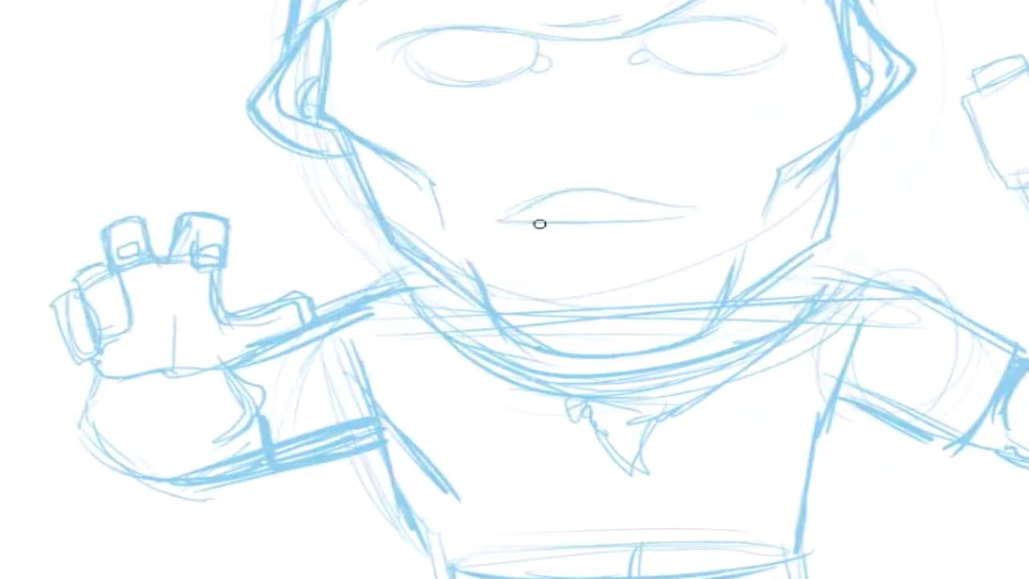
left_click_drag(539, 223, 576, 205)
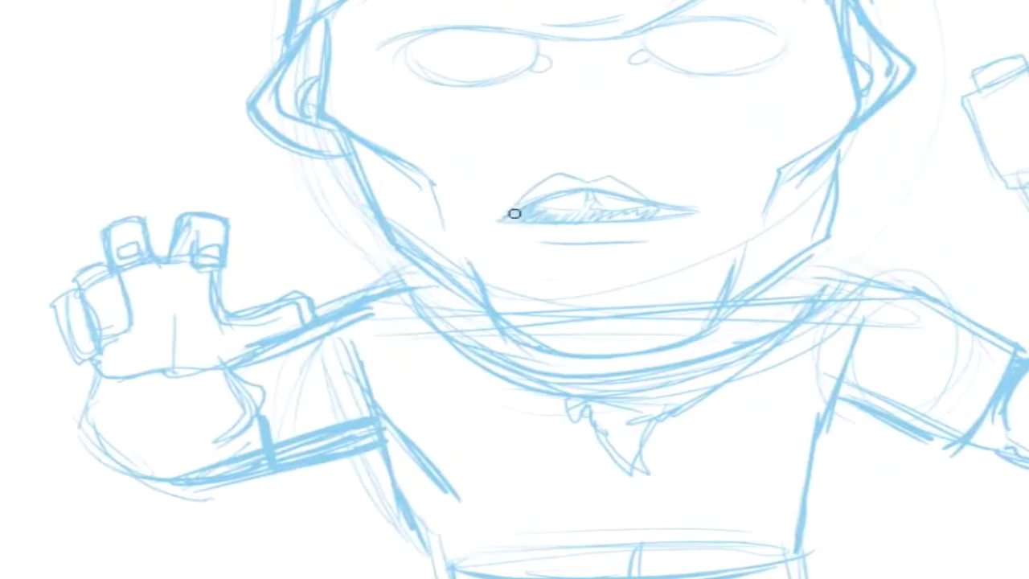
left_click_drag(546, 208, 616, 217)
left_click_drag(522, 240, 647, 265)
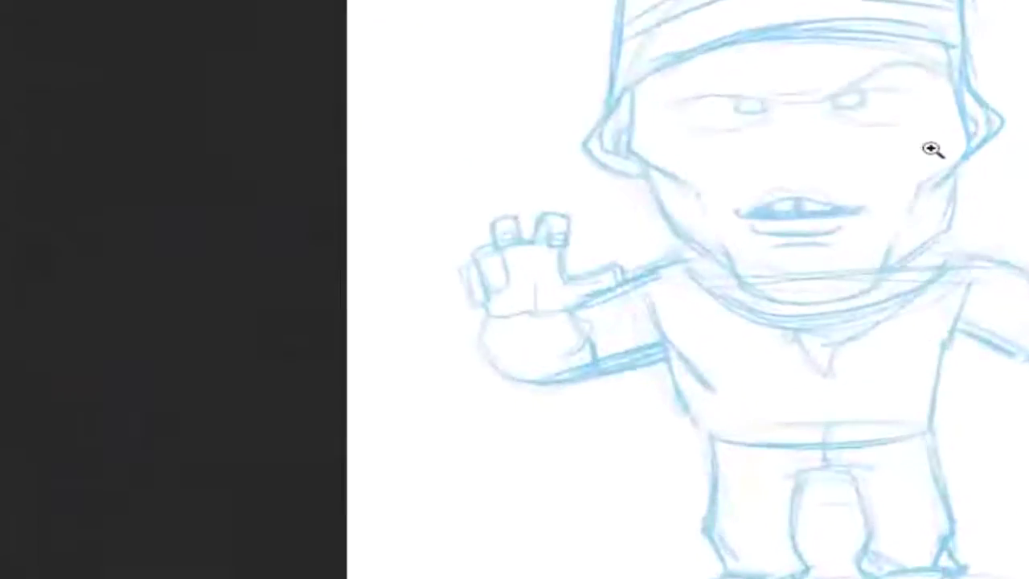
left_click(931, 150)
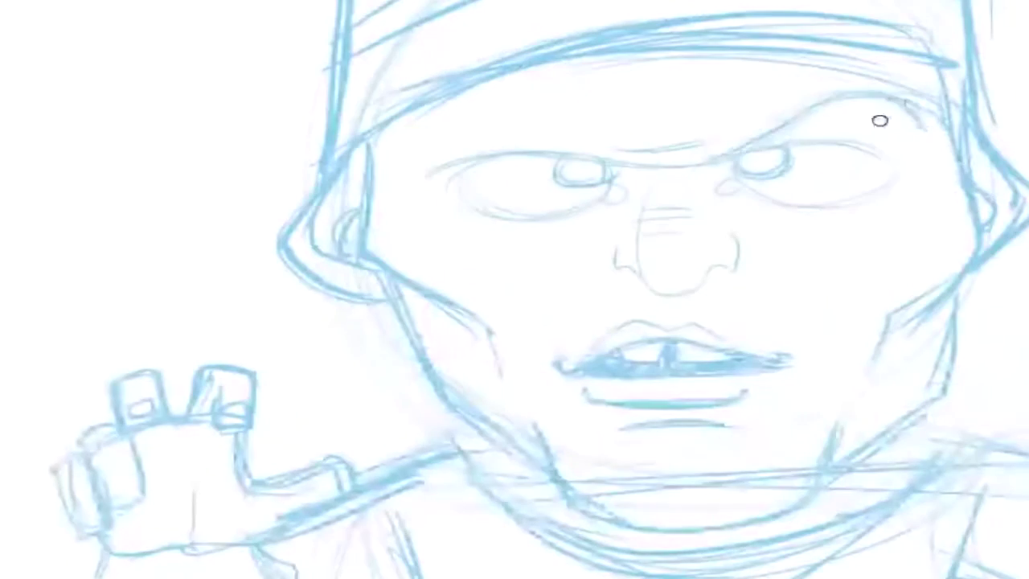
mouse_move(877, 120)
left_mouse_down()
mouse_move(638, 165)
mouse_move(619, 152)
mouse_move(450, 149)
left_mouse_up()
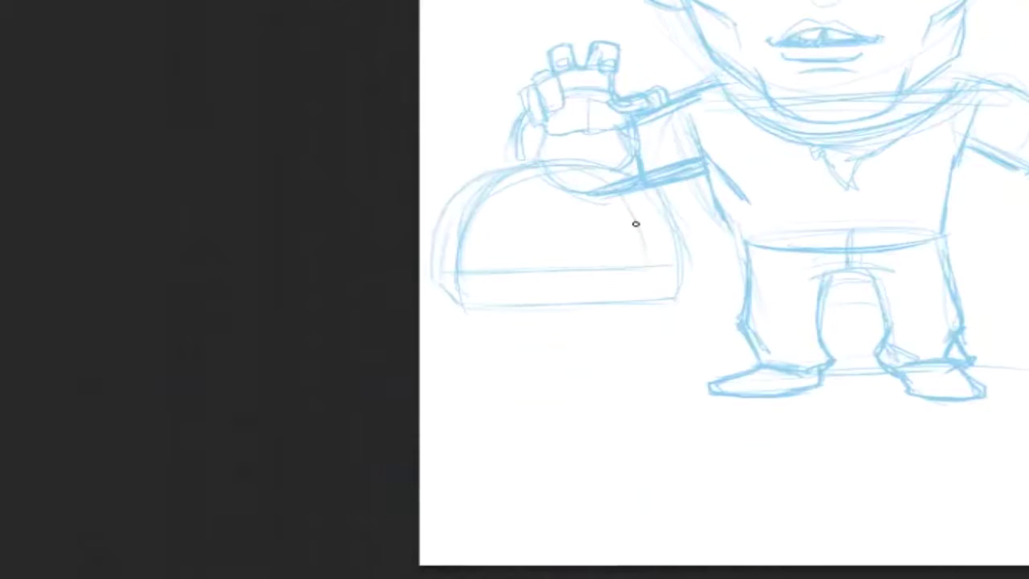
- Draw the bag's bottom edge and reposition the bag sketch under the hand
left_click_drag(466, 278, 671, 275)
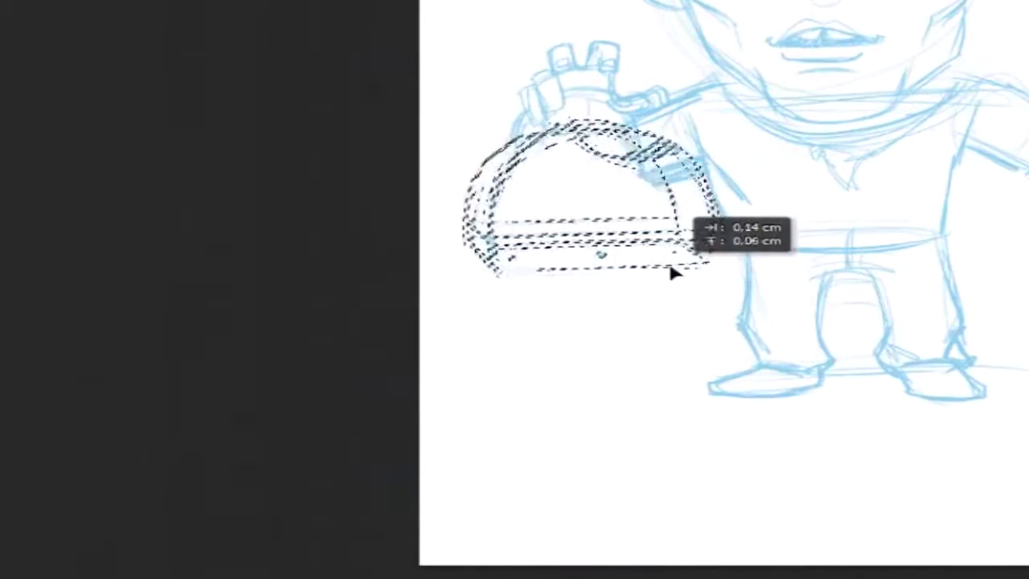
mouse_move(696, 269)
left_mouse_down()
mouse_move(680, 298)
mouse_move(682, 253)
left_mouse_up()
key("ctrl+d")
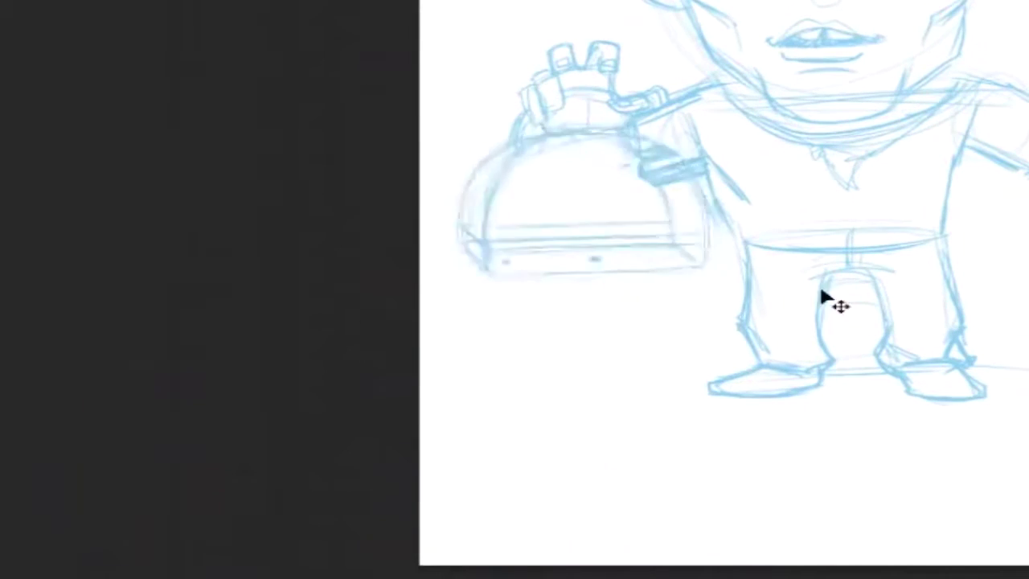
key("b")
scroll(827, 298, "up", 2)
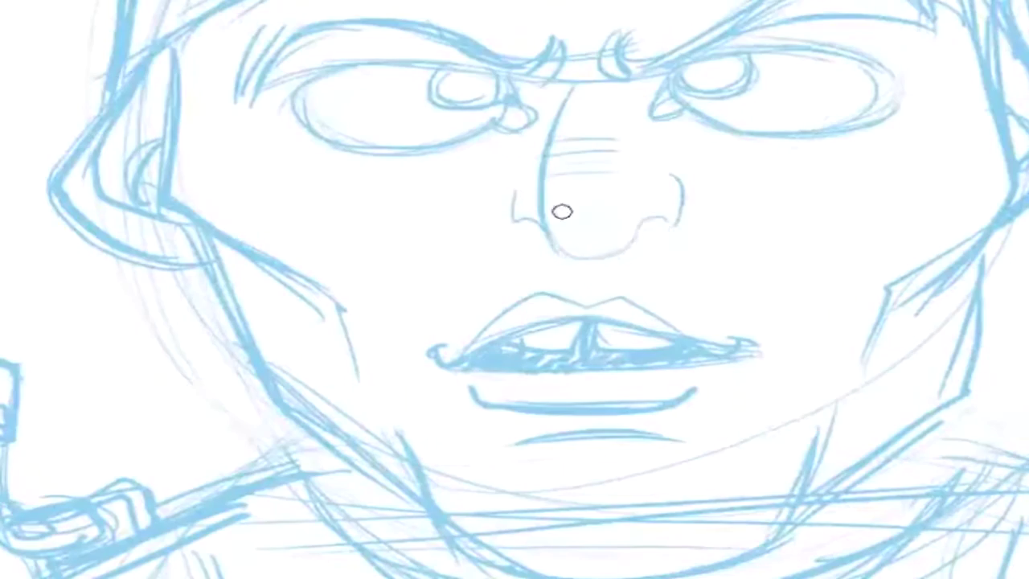
- Refine the nose bottom, the axe blade's right edge and the collar curves
left_click_drag(558, 211, 666, 219)
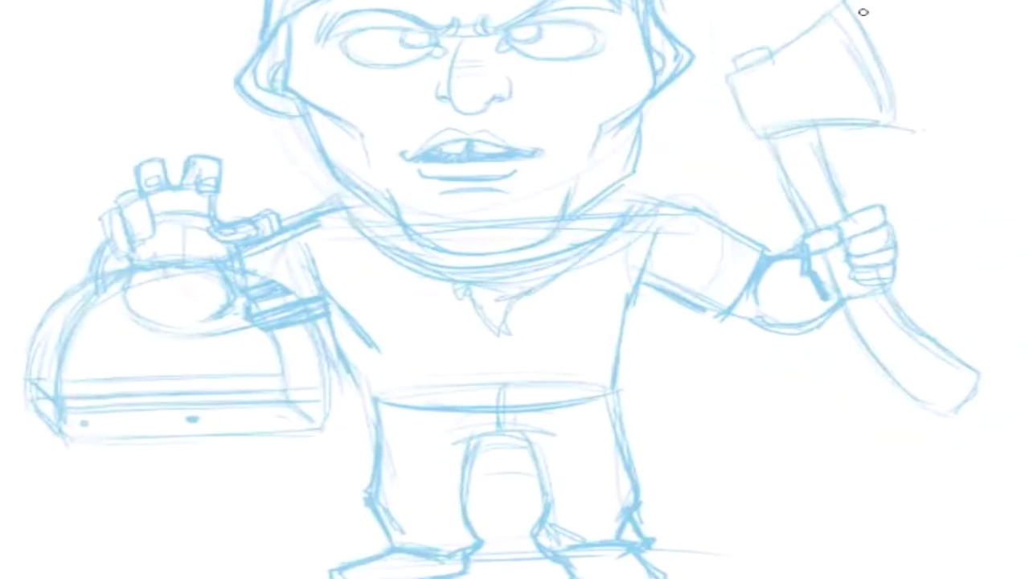
left_click_drag(863, 12, 923, 127)
left_click_drag(876, 24, 868, 43)
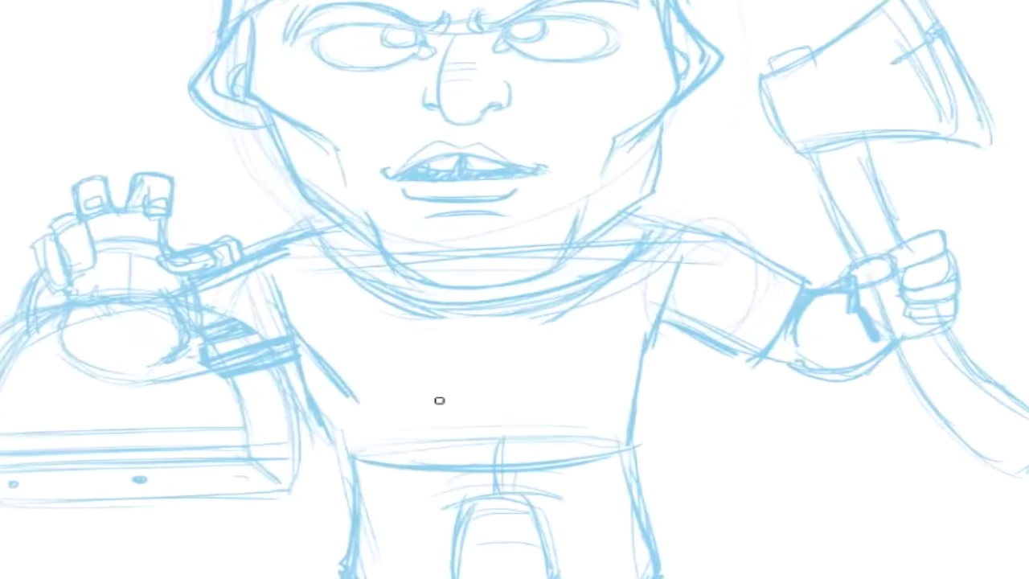
mouse_move(322, 258)
left_mouse_down()
mouse_move(638, 238)
mouse_move(337, 273)
left_mouse_up()
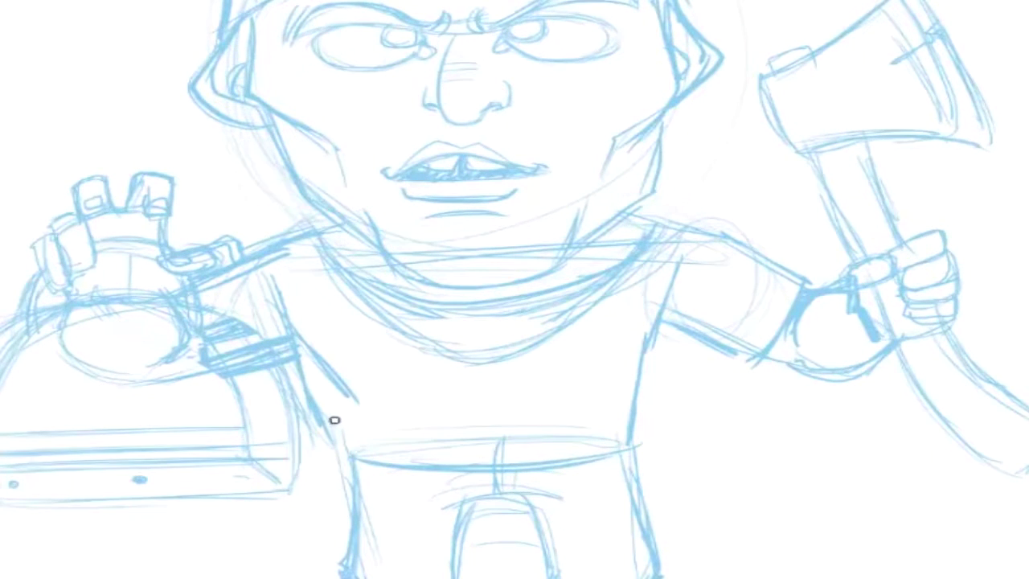
- Darken the neck pendant and copy it to the right to form a tooth necklace
left_click(493, 389)
left_click_drag(502, 321, 451, 415)
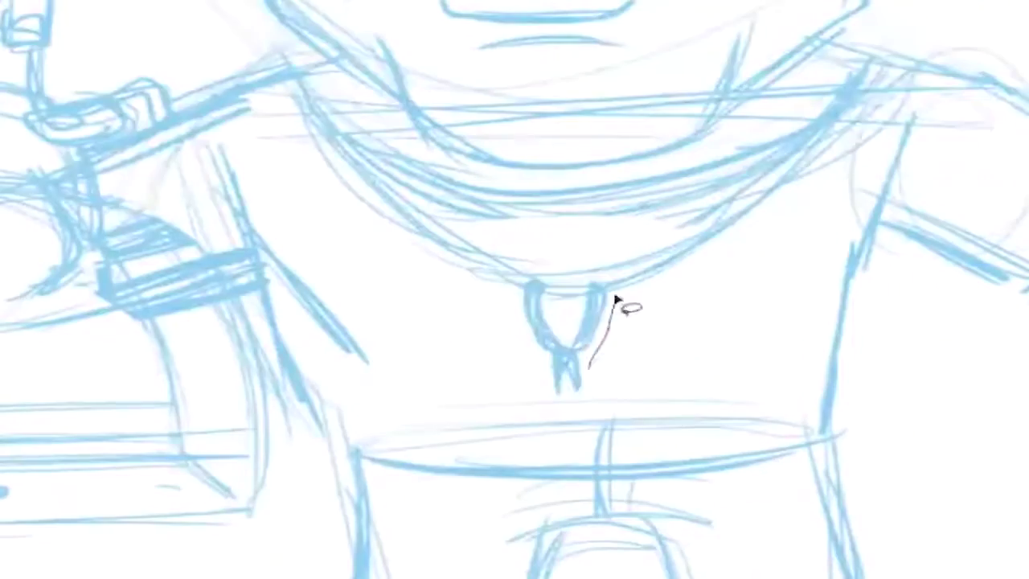
mouse_move(625, 303)
left_mouse_down()
mouse_move(609, 322)
mouse_move(666, 322)
left_mouse_up()
left_click_drag(758, 306, 741, 339)
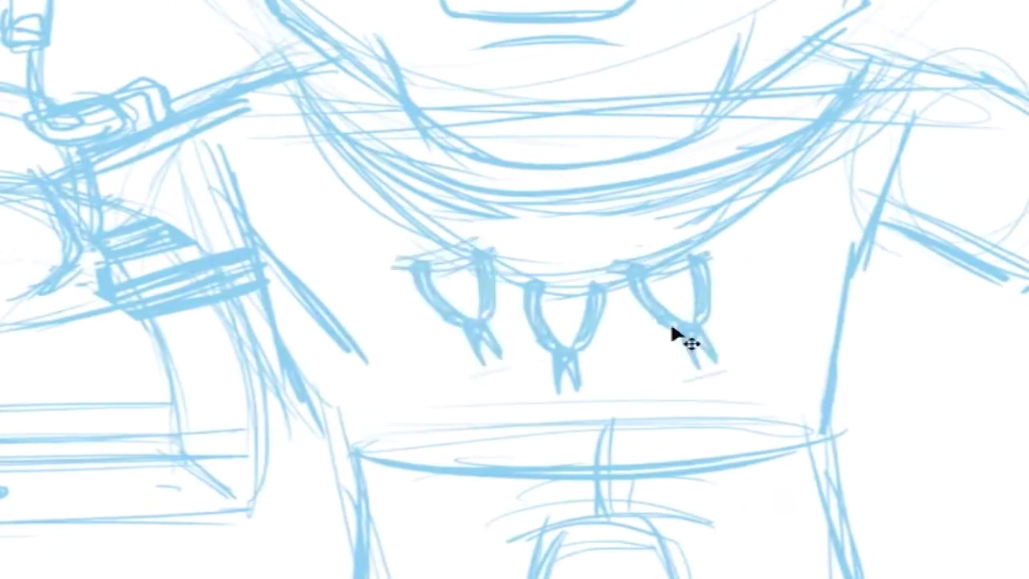
scroll(767, 367, "up", 3)
scroll(675, 354, "up", 2)
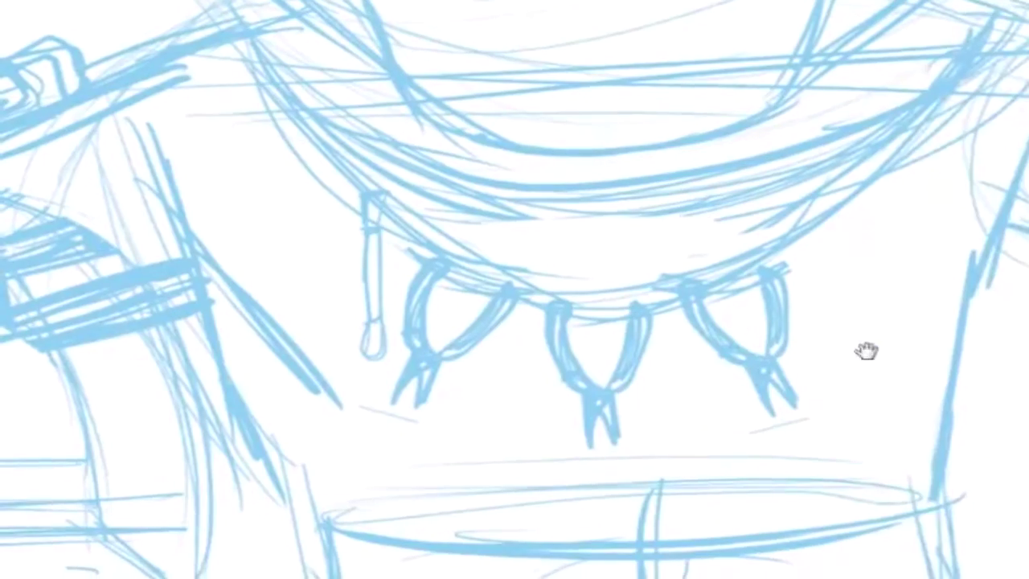
mouse_move(346, 201)
left_mouse_down()
mouse_move(370, 389)
mouse_move(816, 358)
left_mouse_up()
key("Return")
- Sketch a ground shadow ellipse under the feet
scroll(1021, 310, "down", 3)
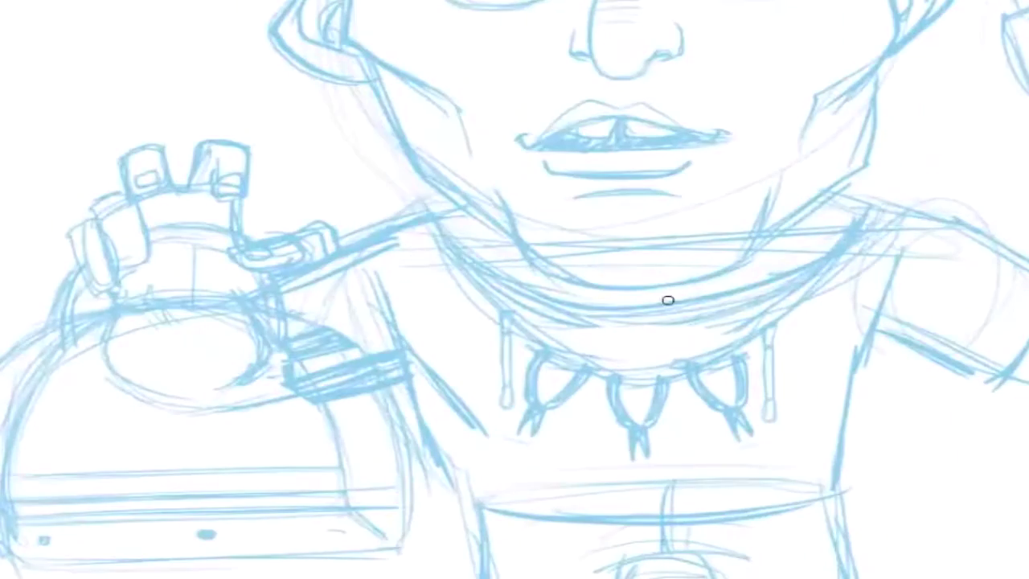
scroll(631, 329, "down", 3)
left_click_drag(568, 519, 592, 540)
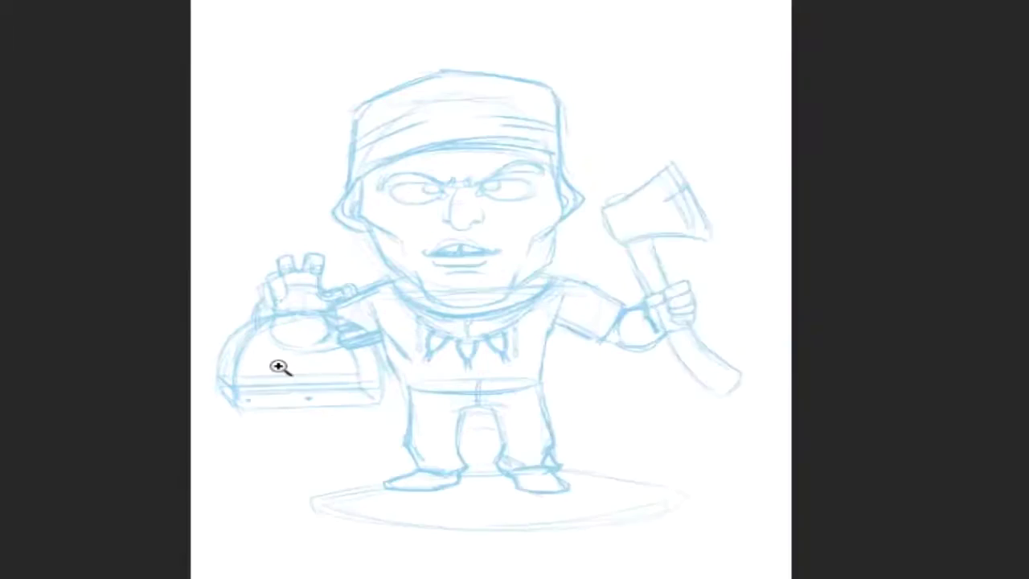
- Ink a stroke beside the axe handle and the hat's top, brim and sides
left_click_drag(818, 233, 804, 379)
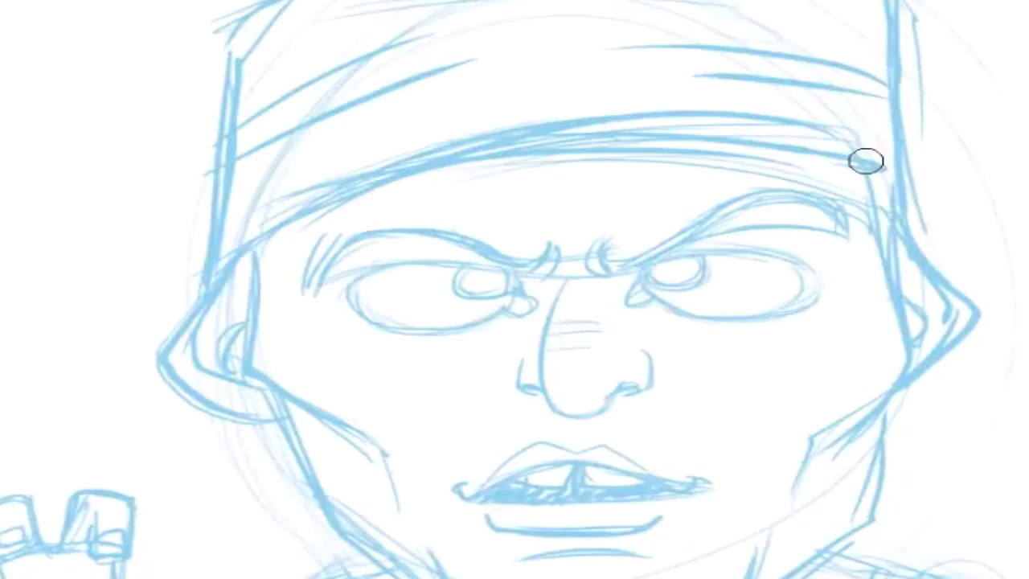
mouse_move(803, 58)
left_mouse_down()
mouse_move(168, 172)
mouse_move(818, 309)
left_mouse_up()
left_click_drag(252, 252, 344, 424)
left_click_drag(892, 173, 804, 458)
- Ink a brow stroke, the nose and nostrils, jaw, chin and right jaw contour
mouse_move(542, 241)
left_mouse_down()
mouse_move(599, 241)
mouse_move(535, 357)
left_mouse_up()
left_click_drag(635, 321, 670, 358)
left_click_drag(514, 322, 530, 366)
left_click_drag(479, 251, 594, 341)
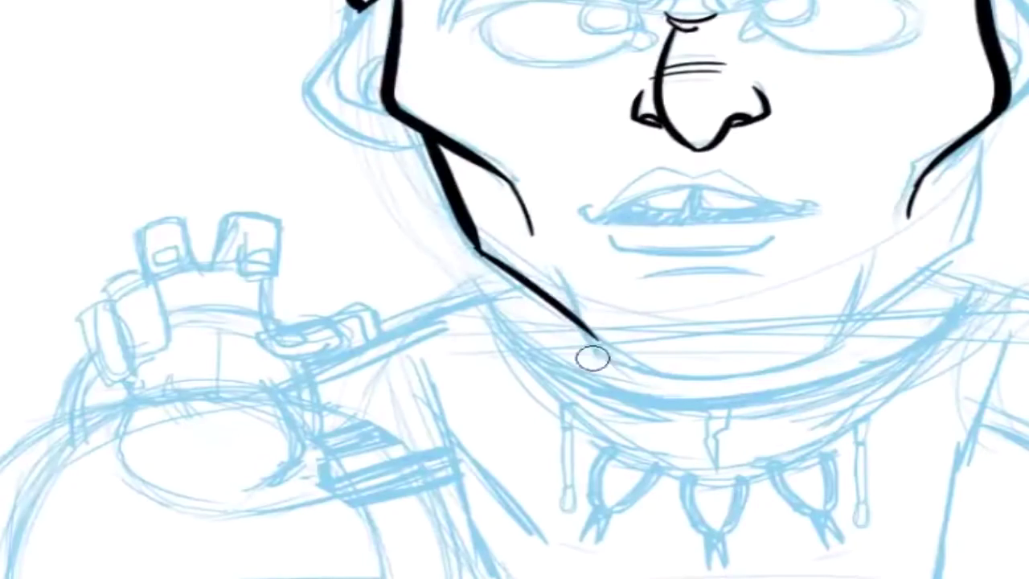
left_click_drag(557, 277, 870, 257)
left_click_drag(980, 125, 864, 322)
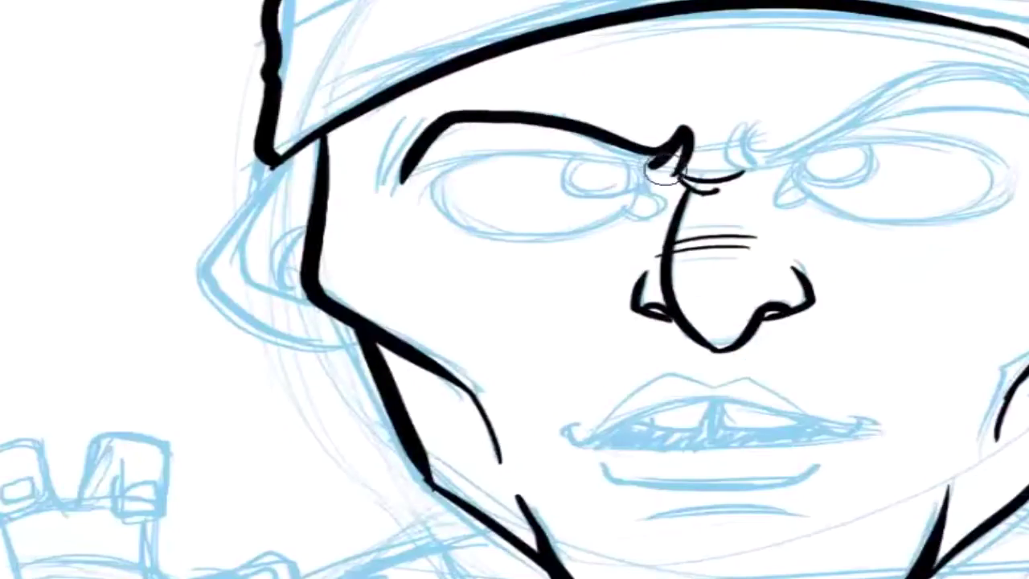
- Ink both thick eyebrows, filling the left one solid black
left_click_drag(681, 153, 385, 189)
mouse_move(611, 149)
left_mouse_down()
mouse_move(426, 166)
mouse_move(551, 133)
left_mouse_up()
left_click_drag(450, 120, 652, 153)
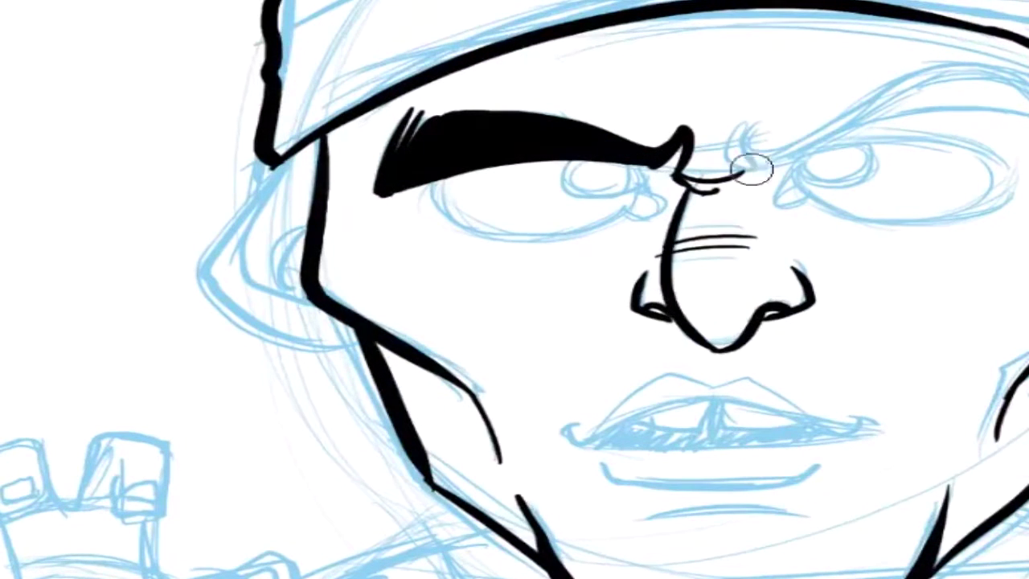
mouse_move(751, 169)
left_mouse_down()
mouse_move(1025, 124)
mouse_move(727, 169)
left_mouse_up()
left_click_drag(925, 104, 1017, 60)
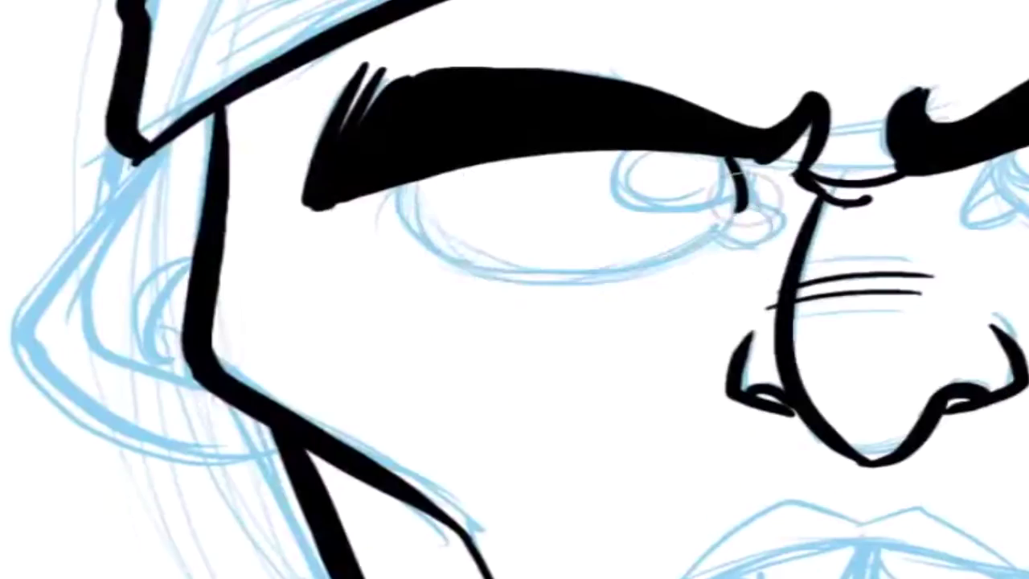
- Ink both eye outlines with solid black pupils
left_click_drag(410, 205, 751, 241)
left_click_drag(265, 161, 353, 160)
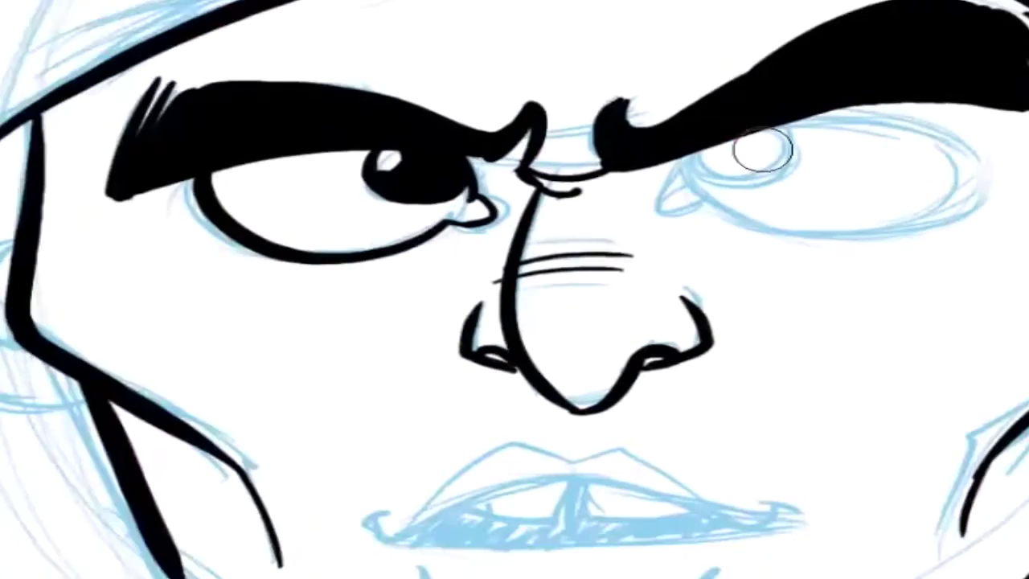
scroll(762, 150, "down", 3)
left_click_drag(462, 104, 735, 88)
left_click_drag(482, 85, 514, 101)
scroll(769, 275, "down", 3)
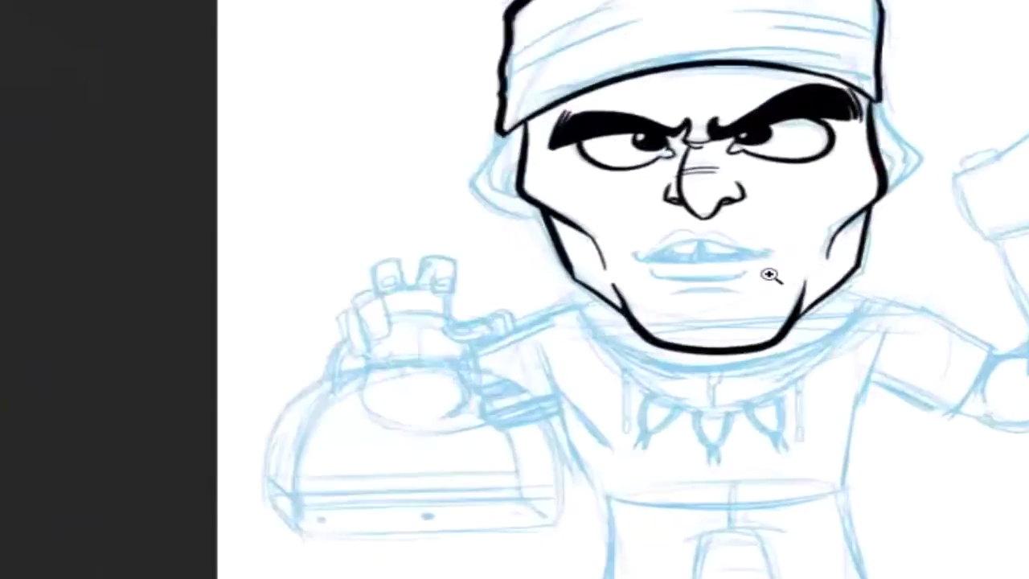
scroll(769, 275, "up", 3)
- Ink the upper lip, mouth opening and teeth, filling the mouth interior black
mouse_move(494, 171)
left_mouse_down()
mouse_move(892, 156)
mouse_move(884, 169)
left_mouse_up()
left_click_drag(562, 167, 666, 130)
left_click_drag(840, 160, 699, 133)
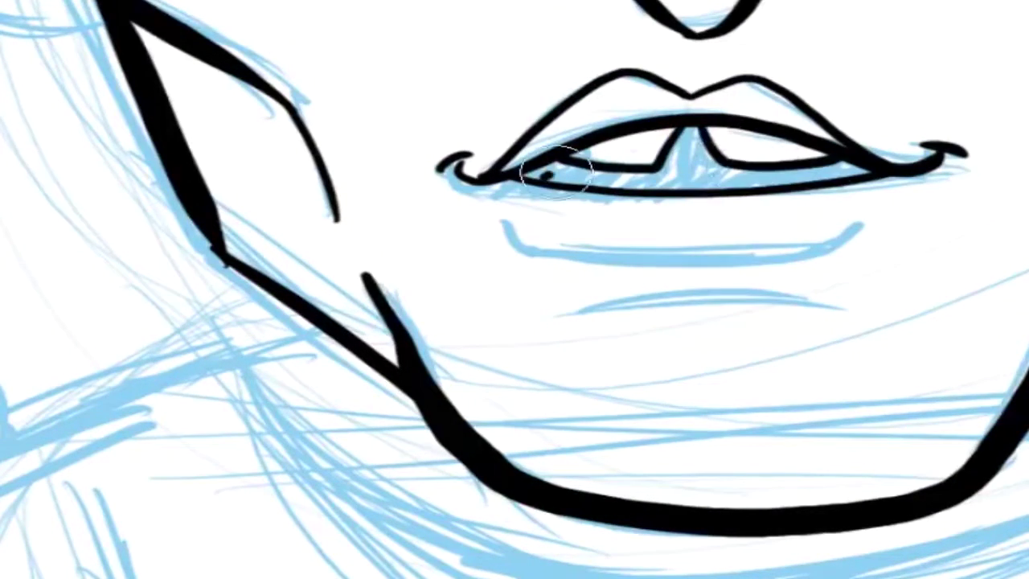
mouse_move(563, 173)
left_mouse_down()
mouse_move(708, 165)
mouse_move(643, 179)
left_mouse_up()
scroll(822, 327, "down", 3)
scroll(892, 307, "down", 2)
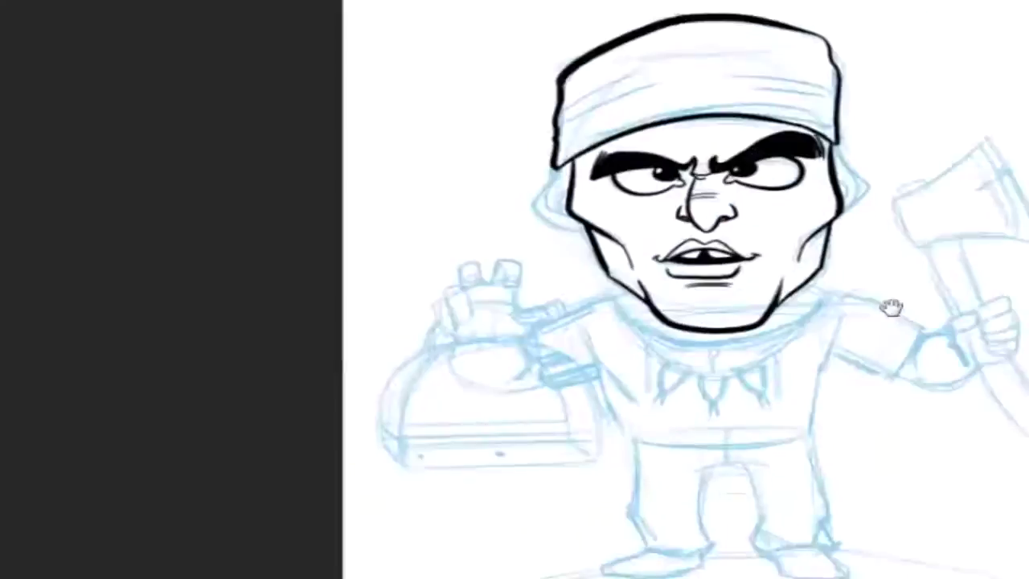
scroll(892, 308, "up", 5)
- Ink a stroke along the left arm and the thumb and fingertips
left_click_drag(643, 402, 789, 420)
scroll(789, 421, "down", 1)
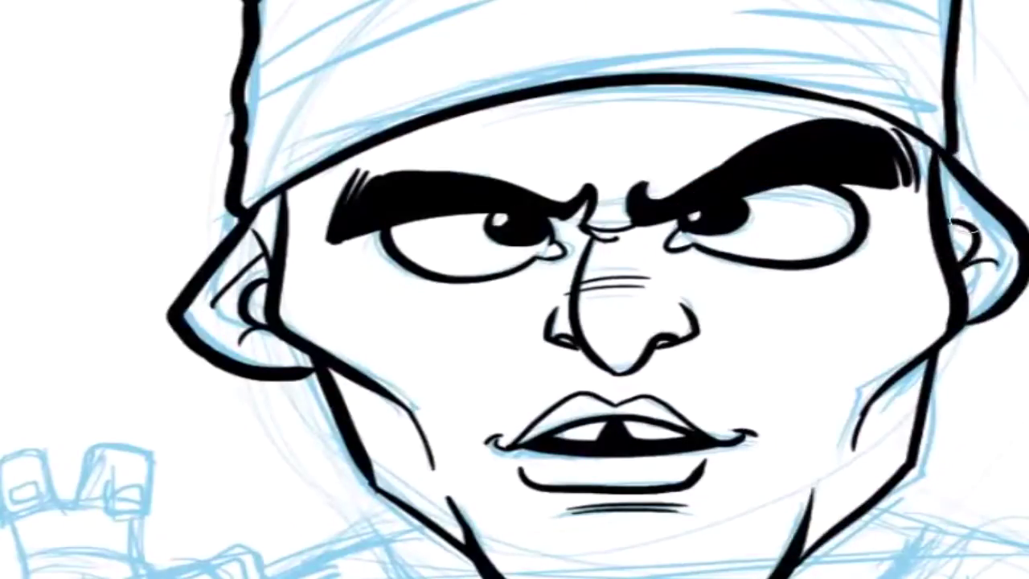
scroll(590, 236, "down", 3)
scroll(809, 298, "up", 3)
scroll(808, 298, "down", 3)
scroll(345, 229, "up", 4)
mouse_move(811, 95)
left_mouse_down()
mouse_move(377, 180)
mouse_move(303, 115)
left_mouse_up()
left_click_drag(202, 188, 211, 120)
scroll(212, 120, "down", 3)
scroll(528, 264, "up", 3)
- Ink the remaining fingers and nails with highlight lines; a first dome arc is undone
left_click_drag(450, 217, 368, 103)
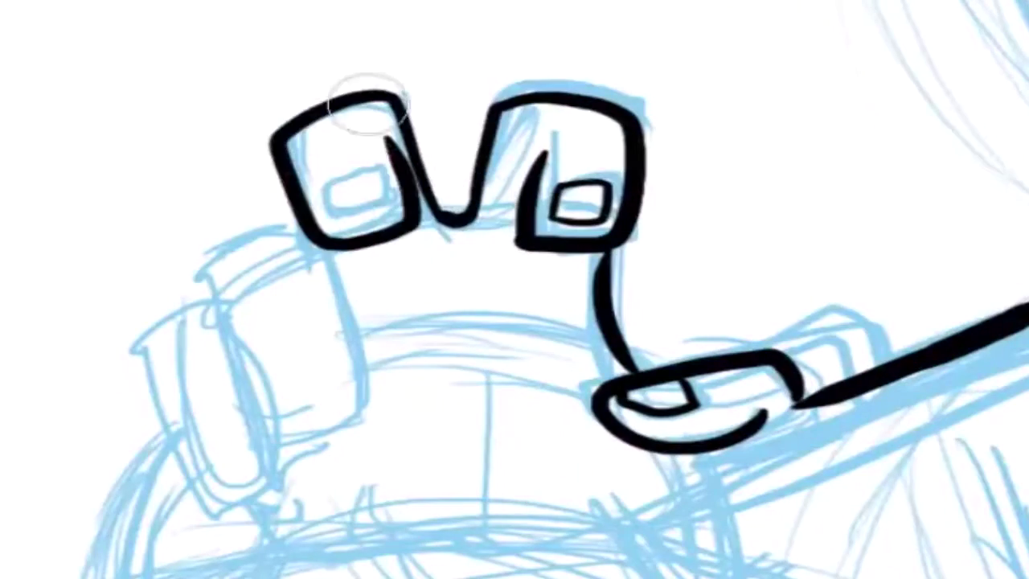
left_click_drag(334, 181, 377, 201)
scroll(670, 340, "down", 3)
scroll(670, 339, "up", 3)
left_click_drag(450, 241, 514, 362)
left_click_drag(482, 321, 559, 301)
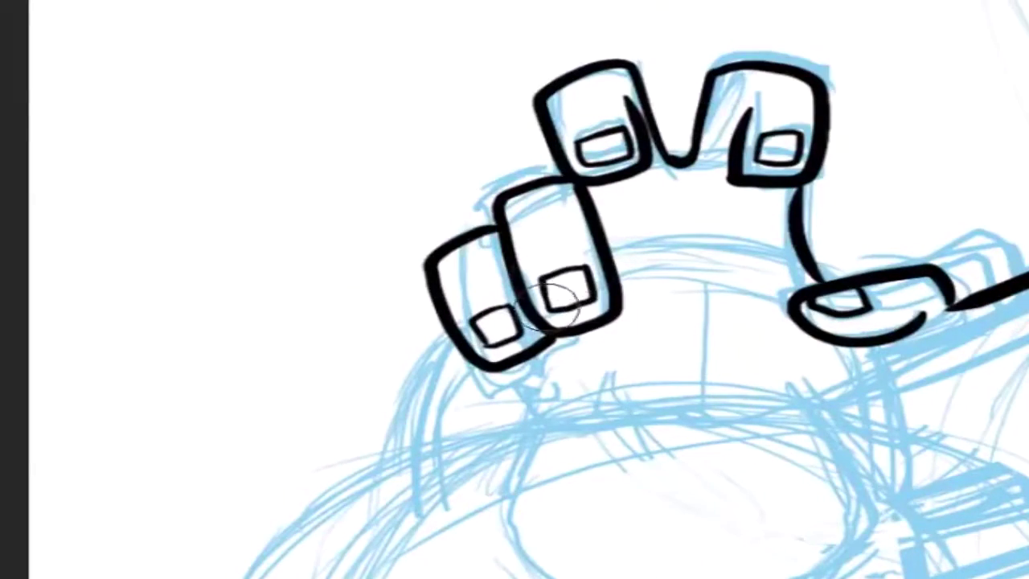
left_click_drag(470, 241, 498, 278)
left_click_drag(771, 76, 804, 92)
scroll(689, 400, "down", 3)
scroll(960, 361, "up", 3)
left_click_drag(261, 425, 723, 424)
key("ctrl+z")
- Ink the second dome arc and the base tray edges with small holes along the front
left_click_drag(667, 374, 213, 344)
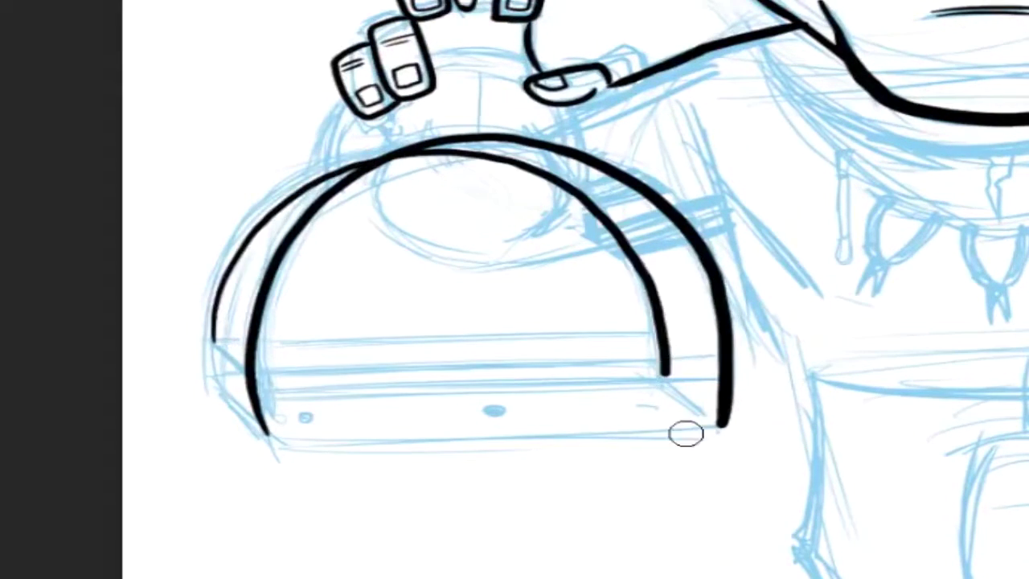
scroll(684, 431, "down", 3)
scroll(386, 340, "up", 3)
left_click(378, 354, "shift")
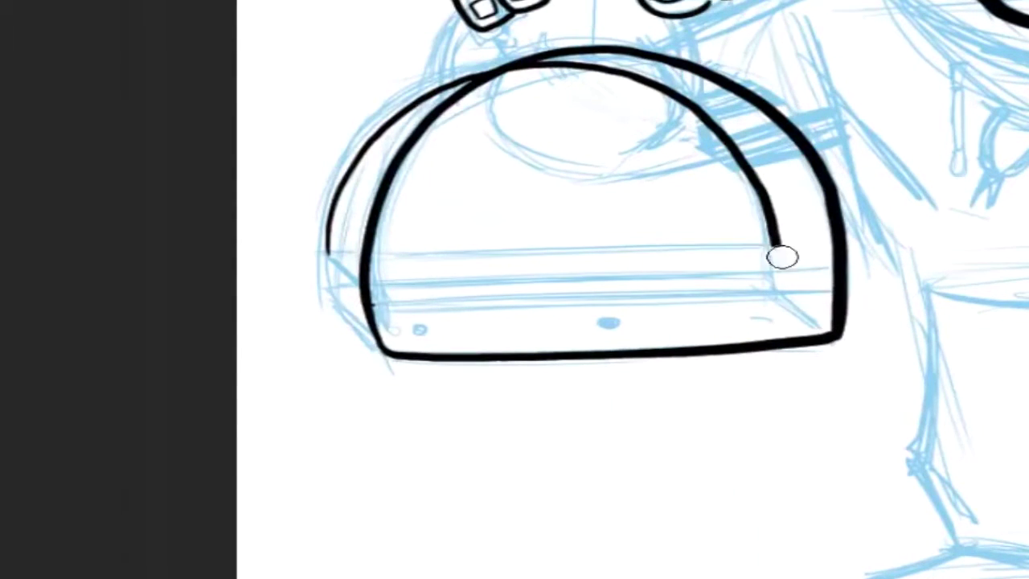
mouse_move(502, 74)
left_mouse_down()
mouse_move(325, 295)
mouse_move(376, 349)
left_mouse_up()
left_click_drag(818, 283, 391, 291)
mouse_move(332, 257)
left_mouse_down()
mouse_move(772, 244)
mouse_move(836, 273)
left_mouse_up()
left_click_drag(408, 324, 421, 326)
left_click_drag(598, 324, 614, 325)
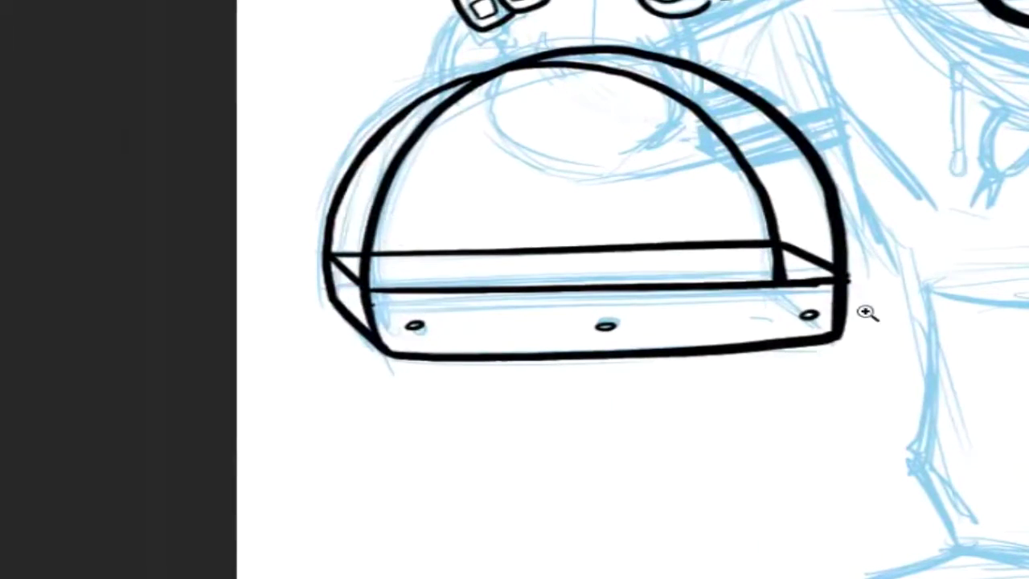
- Ink a small knob on top of the cage dome
scroll(865, 312, "up", 2)
left_click_drag(553, 164, 572, 166)
scroll(914, 335, "down", 2)
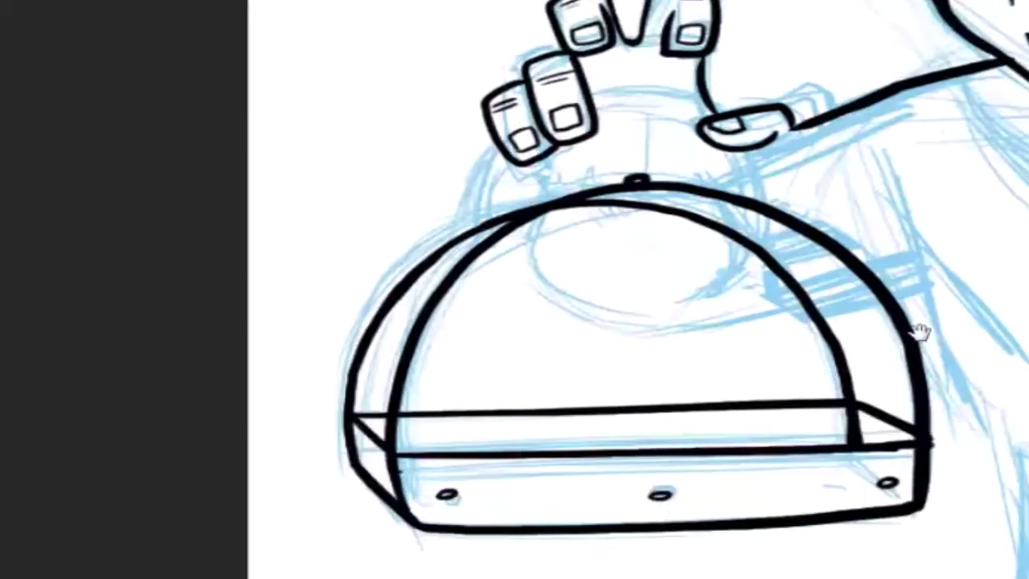
left_click_drag(913, 335, 574, 110)
scroll(484, 484, "down", 3)
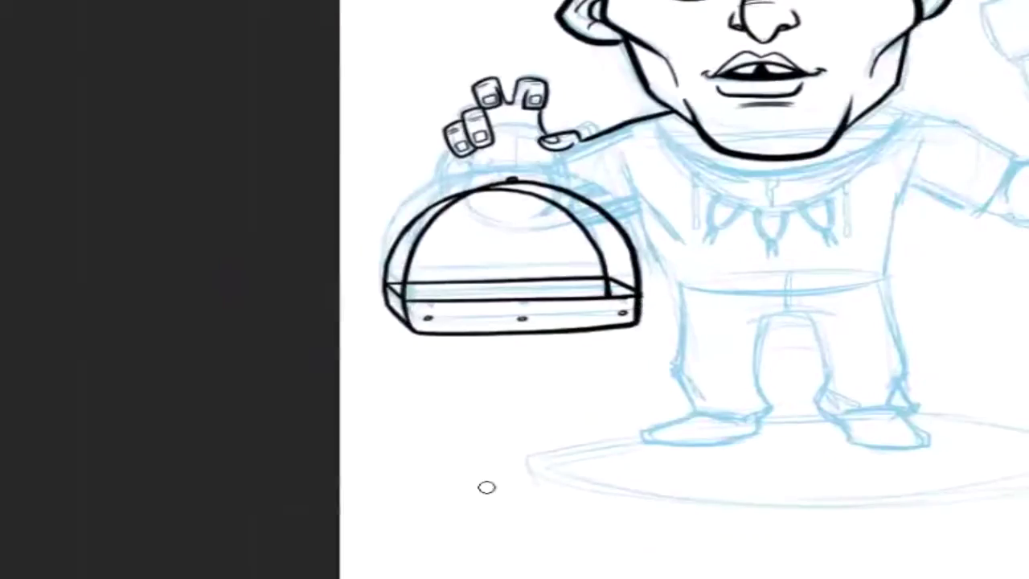
scroll(530, 99, "up", 3)
scroll(562, 176, "up", 3)
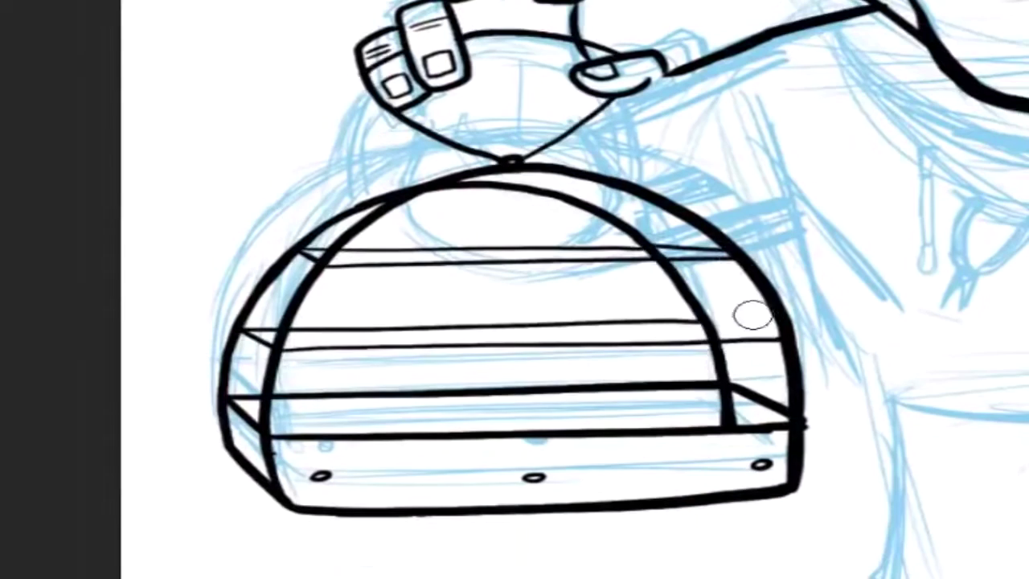
- Draw vertical cage bars across the dome from left to right
left_click_drag(322, 265, 338, 361)
left_click_drag(418, 197, 422, 392)
left_click_drag(482, 173, 483, 432)
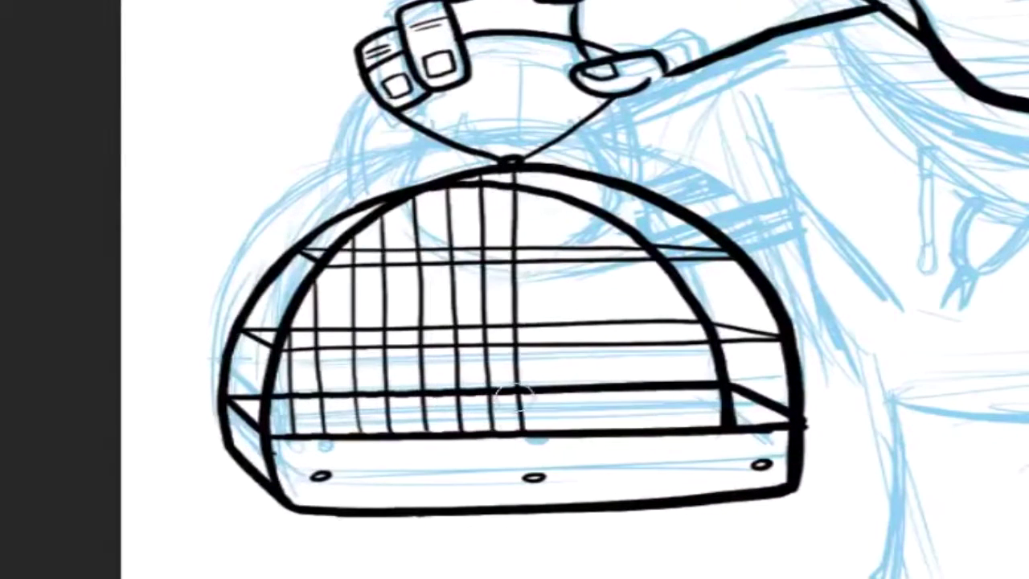
left_click_drag(619, 193, 623, 384)
left_click_drag(632, 230, 652, 385)
left_click_drag(681, 217, 683, 398)
left_click_drag(714, 238, 716, 418)
left_click_drag(747, 269, 748, 421)
- Add short bars on the dome's left and right sides and a stroke linking the hand and cage
left_click_drag(241, 333, 243, 406)
left_click_drag(259, 309, 260, 412)
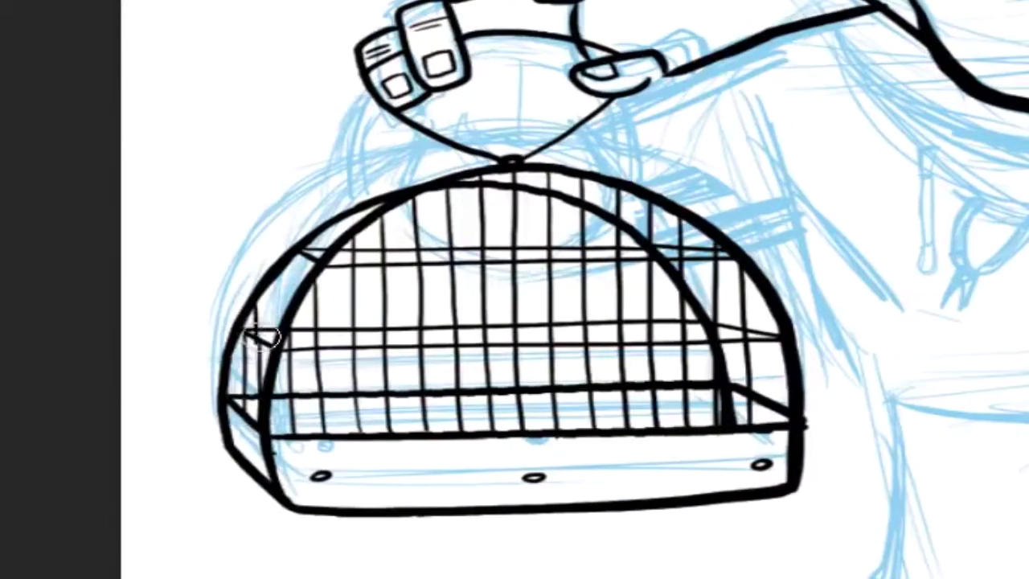
left_click_drag(277, 286, 278, 358)
left_click_drag(301, 255, 303, 328)
left_click_drag(587, 167, 595, 209)
left_click_drag(699, 228, 704, 309)
left_click_drag(762, 290, 767, 422)
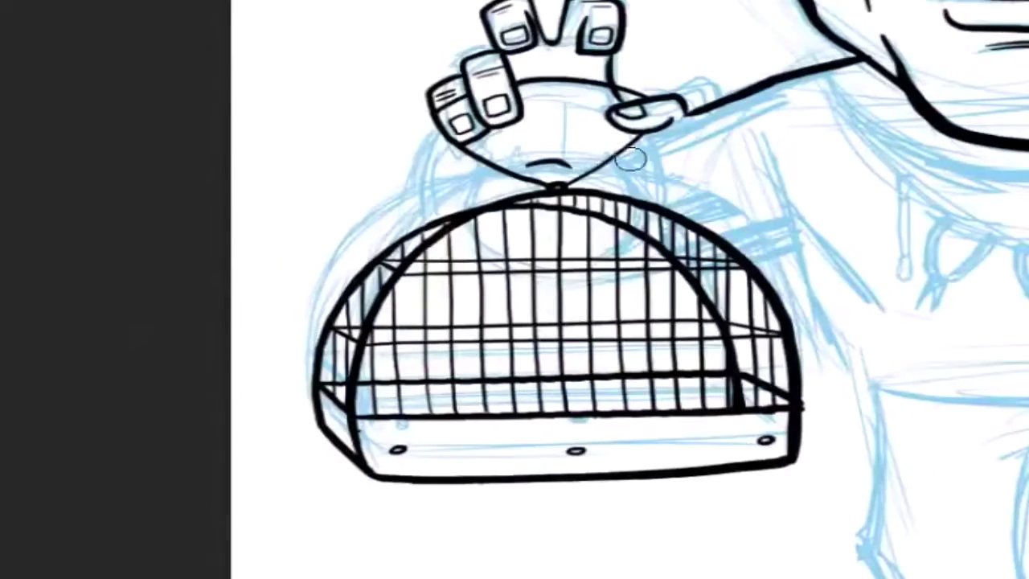
left_click_drag(563, 173, 695, 95)
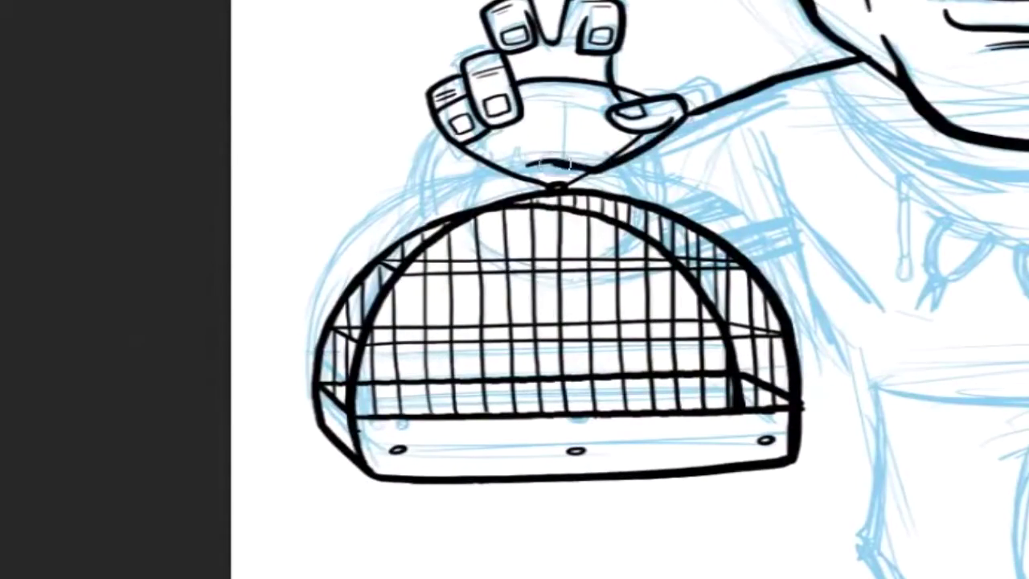
- Tint the canvas brown with a Hue/Saturation adjustment
key("ctrl+0")
key("ctrl+u")
key("Return")
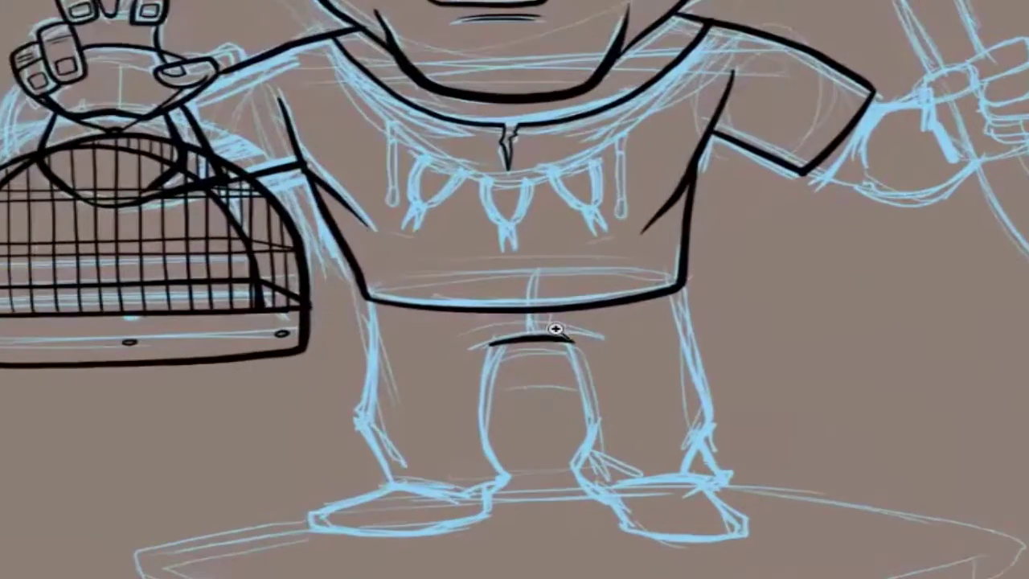
- Ink both leg contours and the outlines of both feet
left_click_drag(691, 50, 548, 355)
left_click_drag(499, 402, 286, 374)
left_click_drag(270, 0, 281, 370)
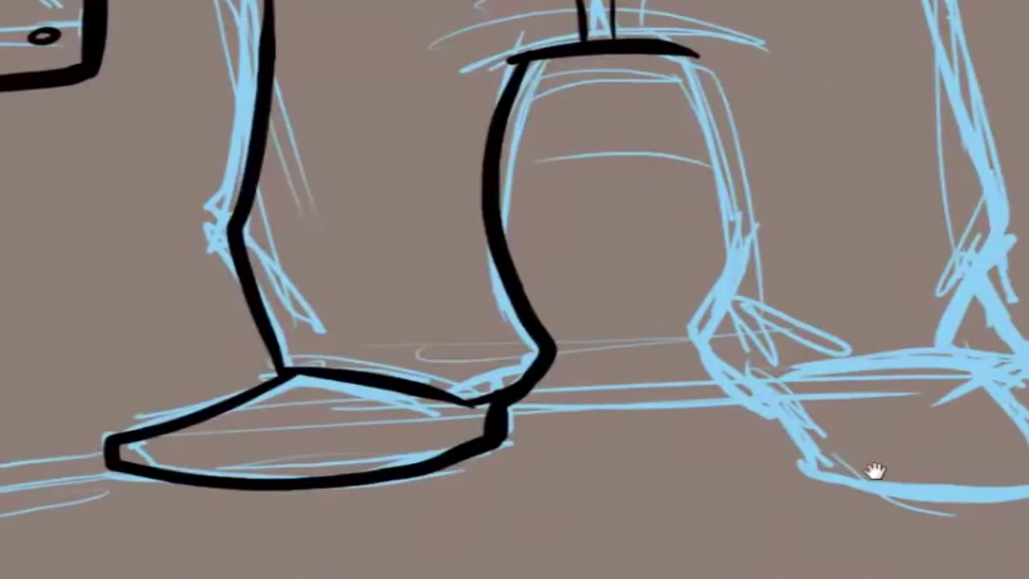
scroll(874, 470, "down", 3)
left_click_drag(551, 200, 822, 287)
left_click_drag(654, 266, 803, 268)
scroll(539, 243, "up", 2)
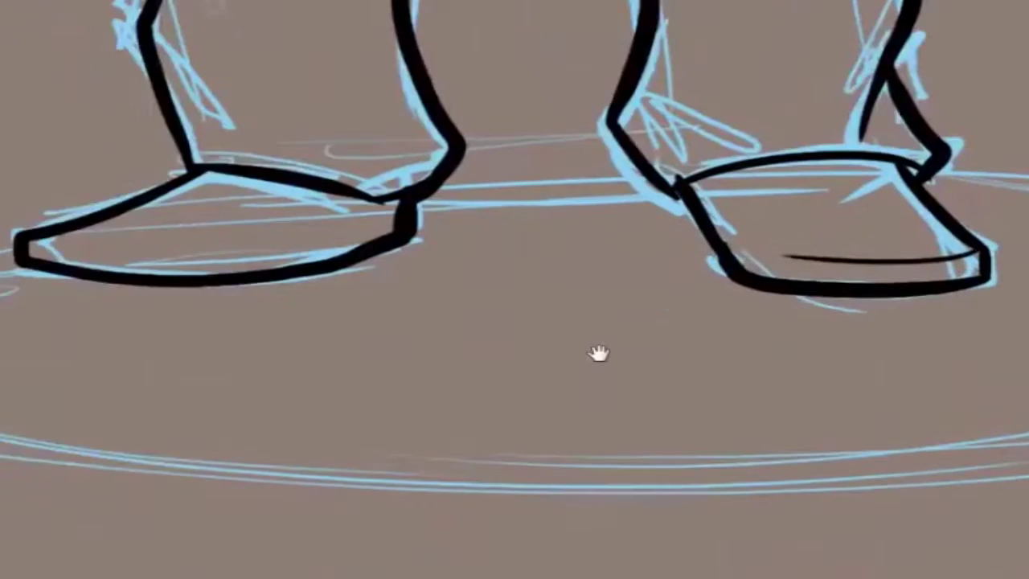
scroll(820, 413, "down", 3)
scroll(746, 491, "up", 3)
- Ink the forearm underside, thumb and finger outlines with their nails
left_click_drag(555, 314, 868, 297)
left_click_drag(851, 144, 816, 153)
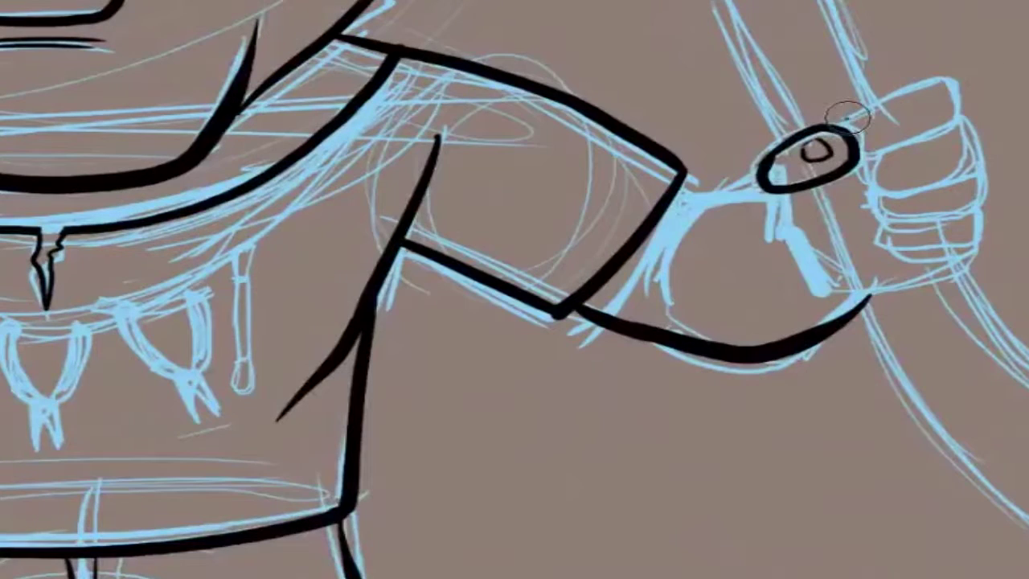
mouse_move(847, 117)
left_mouse_down()
mouse_move(860, 147)
mouse_move(900, 121)
left_mouse_up()
left_click_drag(952, 120, 875, 186)
key("ctrl+z")
left_click_drag(961, 121, 893, 170)
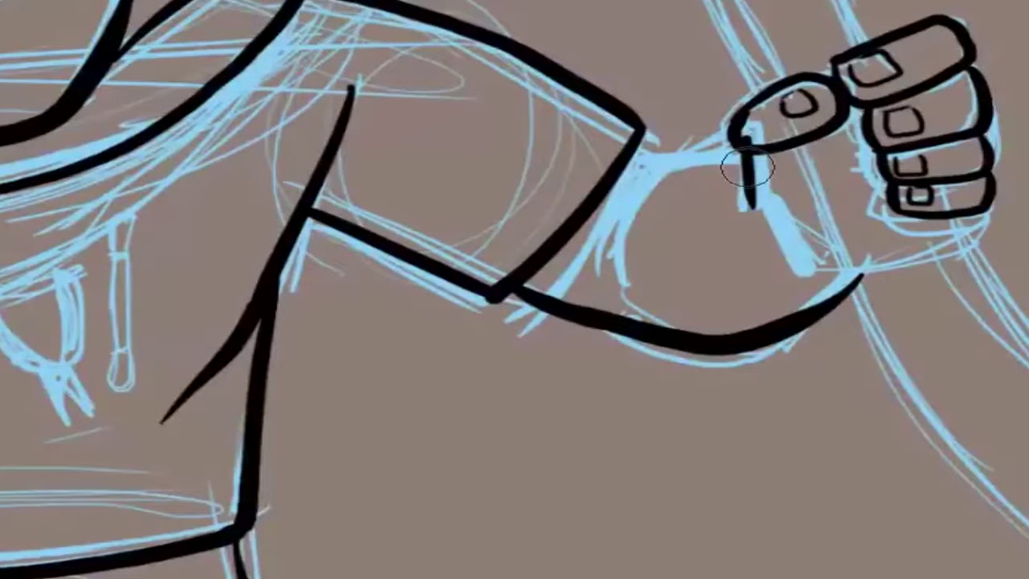
- Ink the wrist and handle-end lines, duplicate the brush charm to the right, and draw the dashed necklace chain
left_click_drag(735, 160, 591, 249)
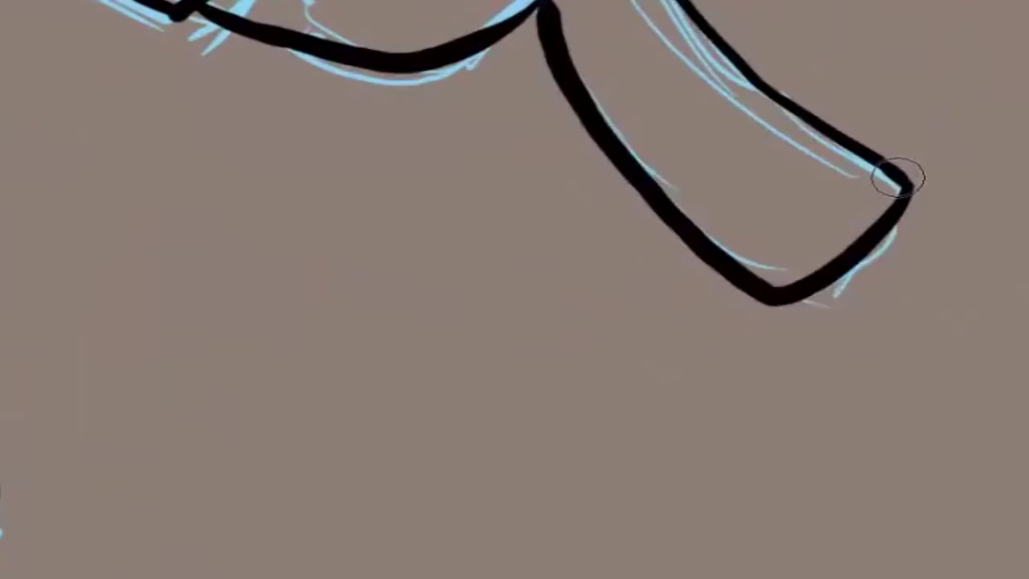
left_click_drag(887, 168, 772, 292)
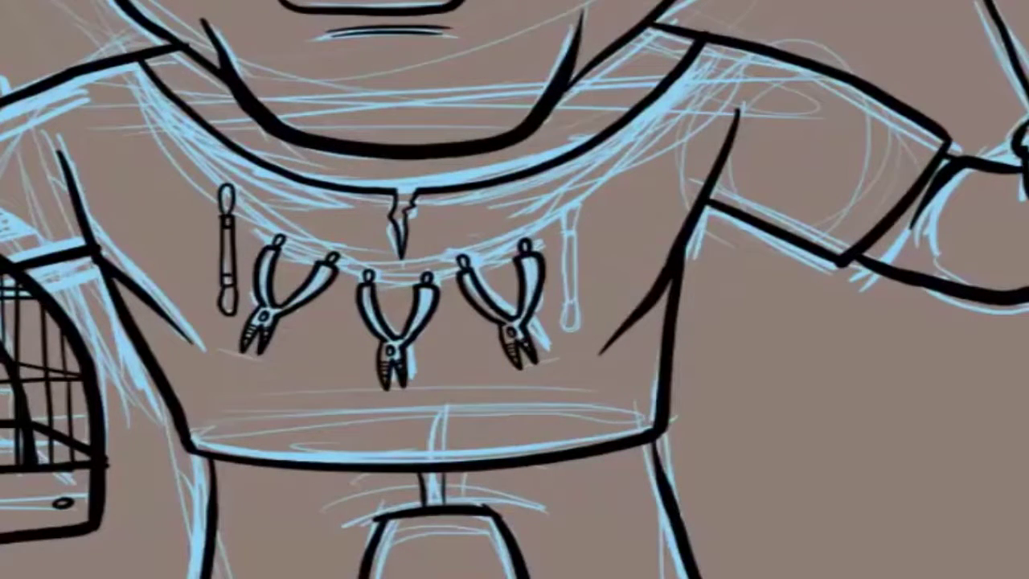
left_click_drag(211, 160, 245, 321)
left_click_drag(241, 257, 594, 258, "alt")
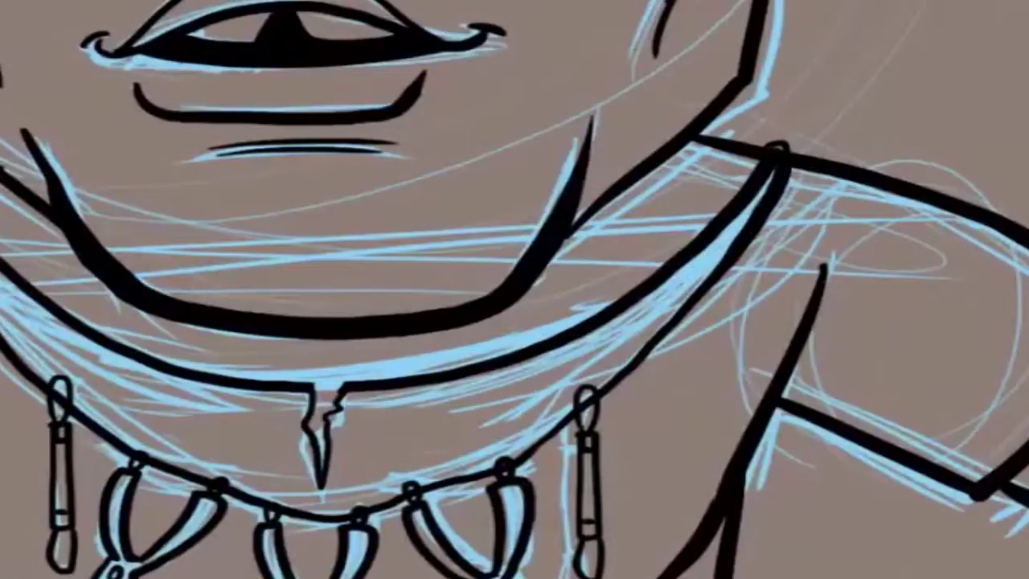
mouse_move(126, 133)
left_mouse_down()
mouse_move(252, 356)
mouse_move(523, 493)
mouse_move(752, 482)
mouse_move(1004, 273)
left_mouse_up()
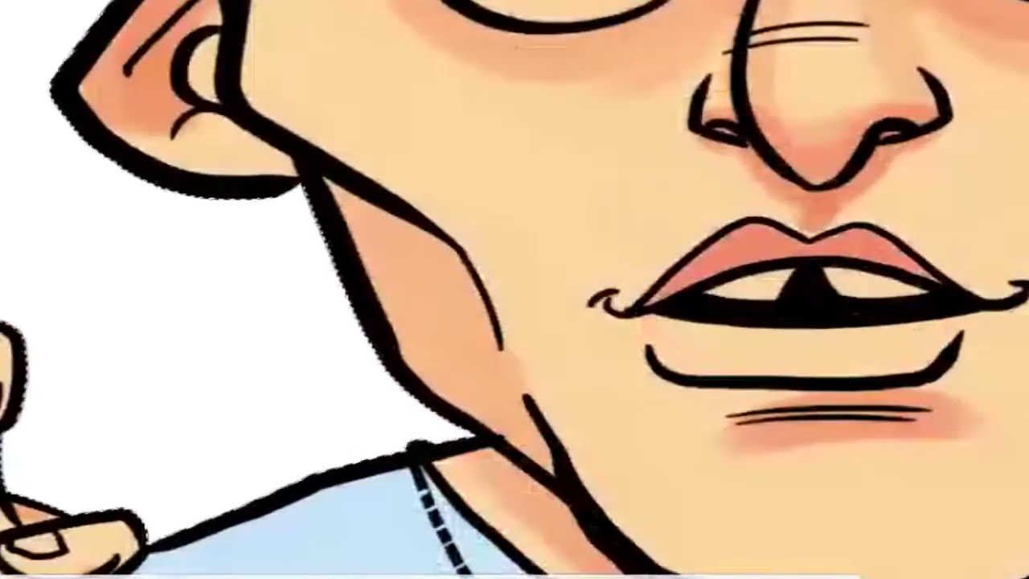
- Paint the lips pink with a highlight and add dark shading around the eyes and mouth
left_click_drag(723, 354, 916, 349)
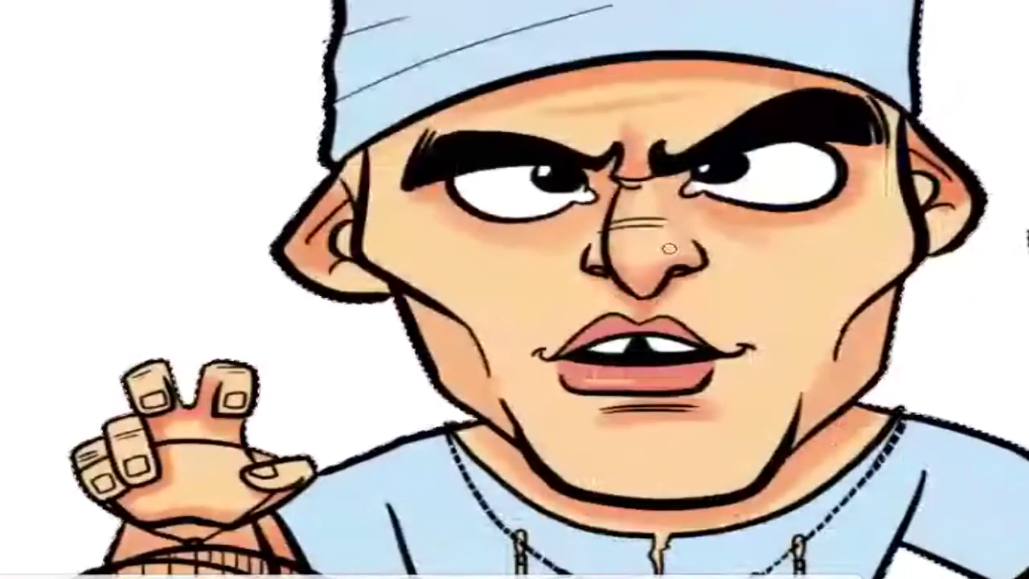
left_click_drag(756, 221, 864, 161)
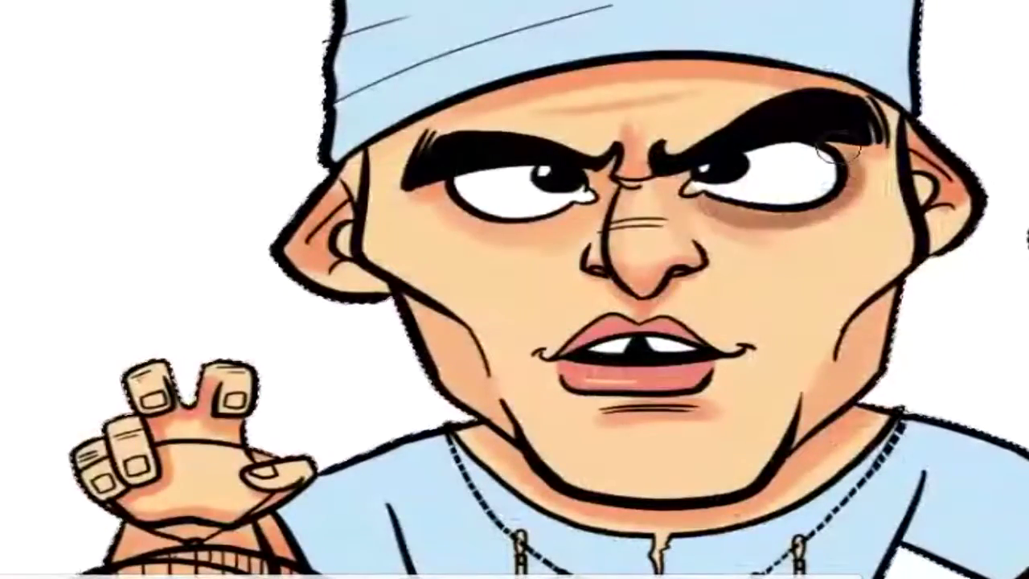
left_click_drag(434, 193, 587, 241)
mouse_move(884, 152)
left_mouse_down()
mouse_move(719, 193)
mouse_move(876, 201)
left_mouse_up()
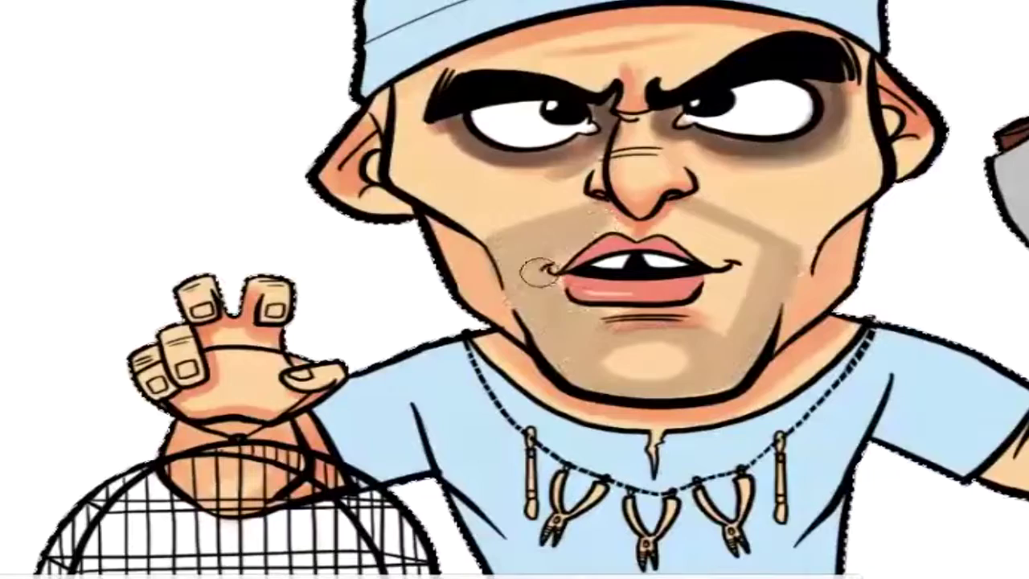
mouse_move(536, 274)
left_mouse_down()
mouse_move(747, 271)
mouse_move(659, 321)
left_mouse_up()
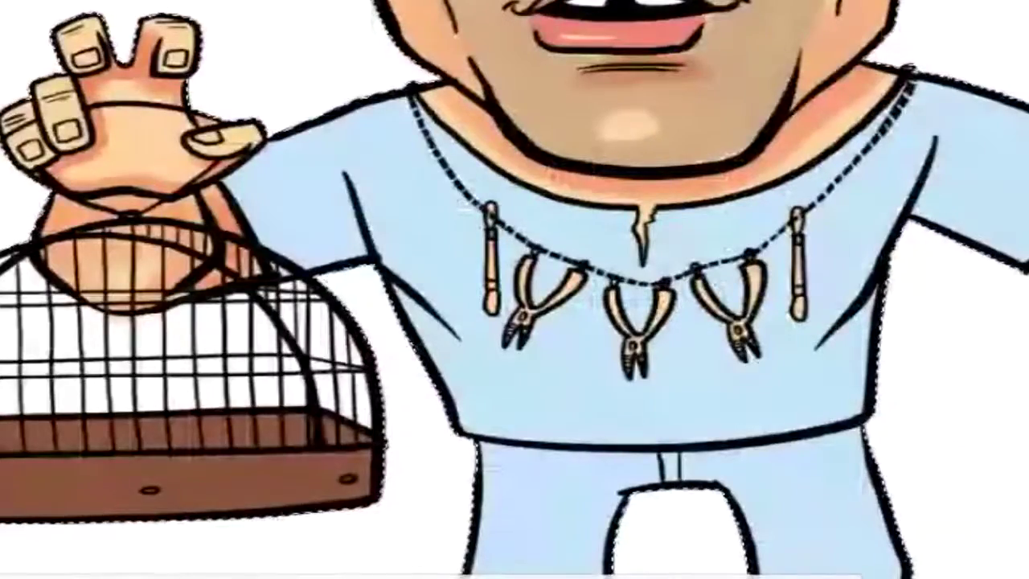
- Fill the necklace pliers with dark blue colours using the Paint Bucket
left_click(665, 325)
left_click(661, 323)
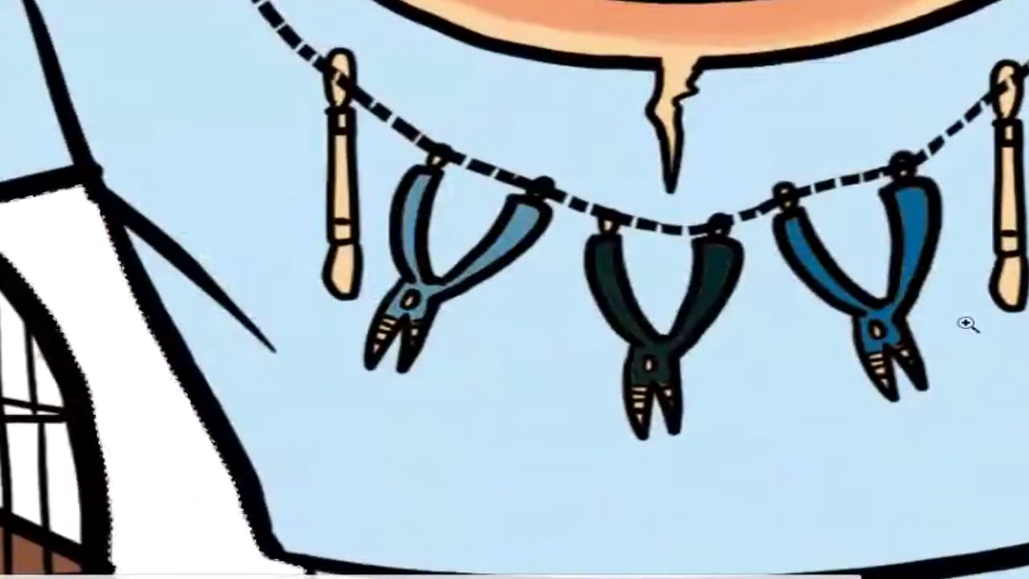
scroll(966, 324, "down", 1)
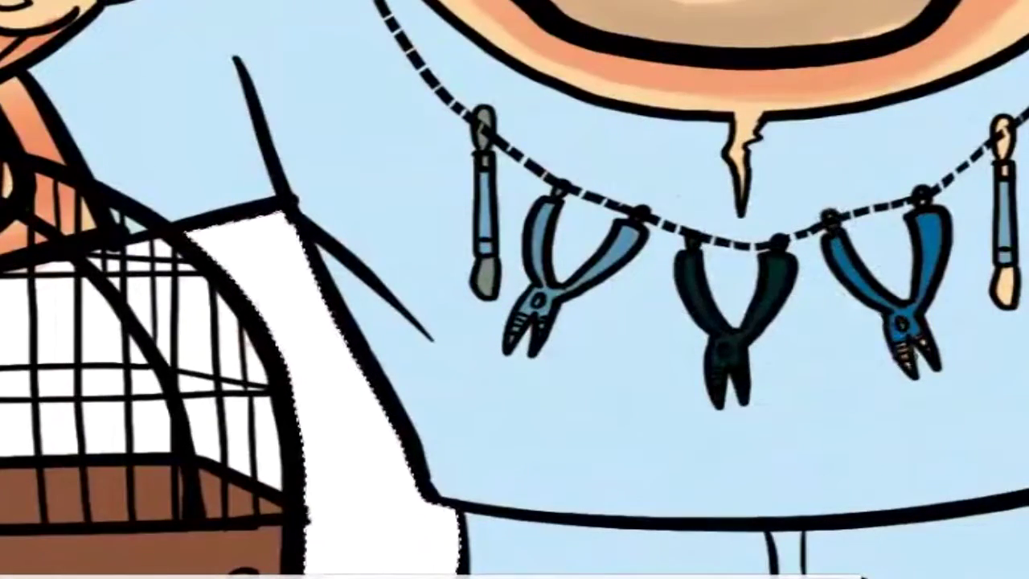
- Apply a blue-grey gradient across the scrubs with the whole character in view
left_click_drag(978, 375, 697, 415)
scroll(712, 115, "down", 2)
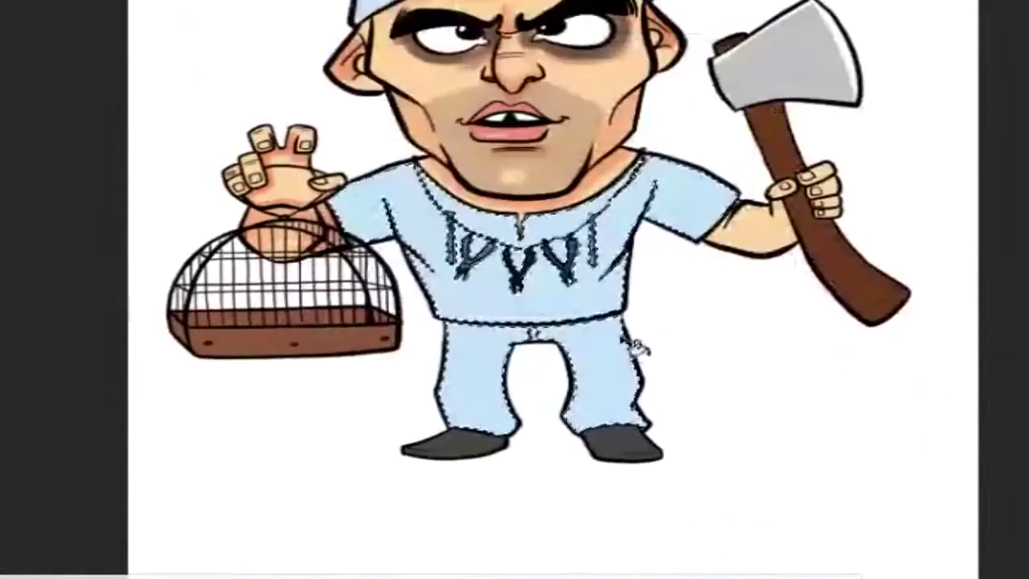
left_click_drag(643, 340, 803, 378)
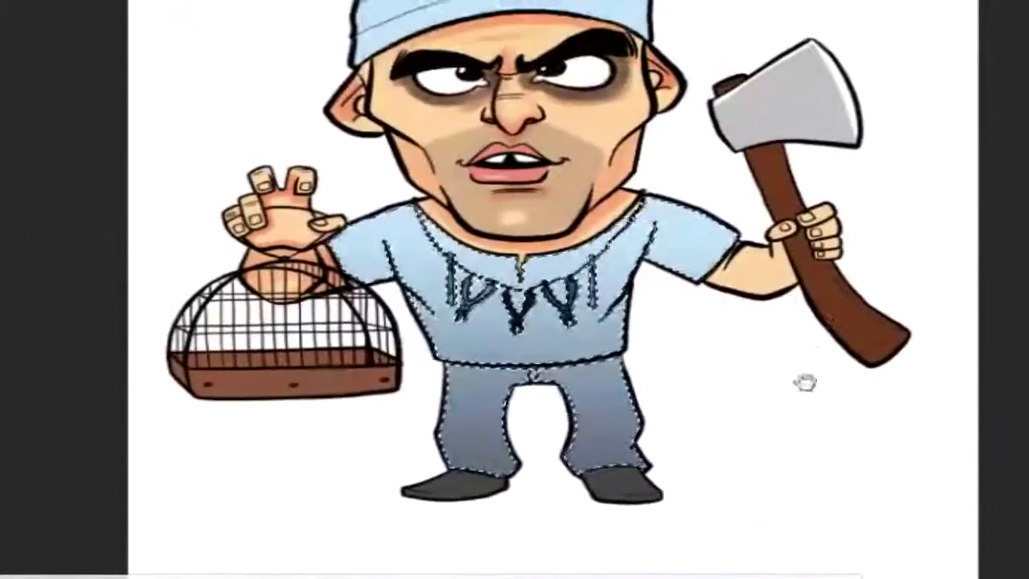